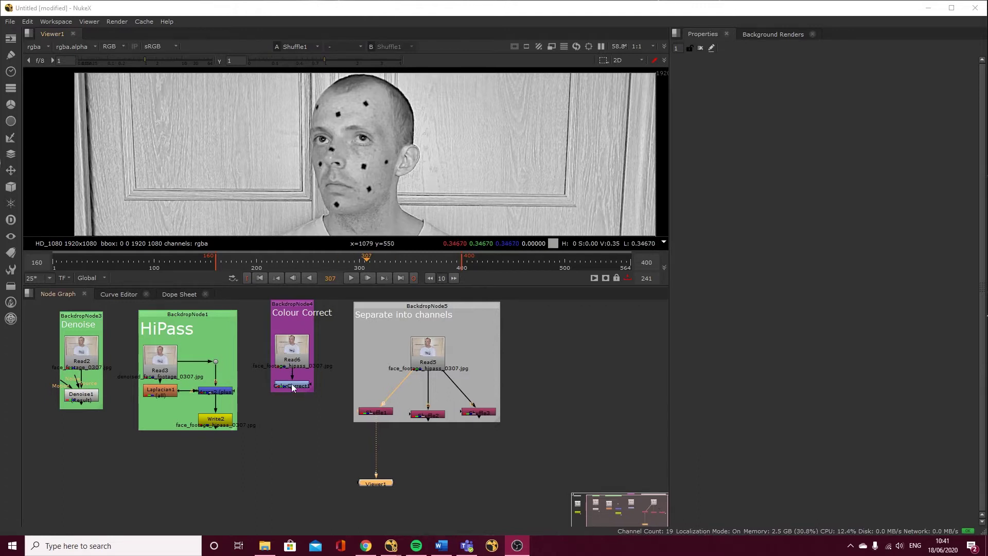
Re-enable the disabled ColorCorrect1 node
click(291, 355)
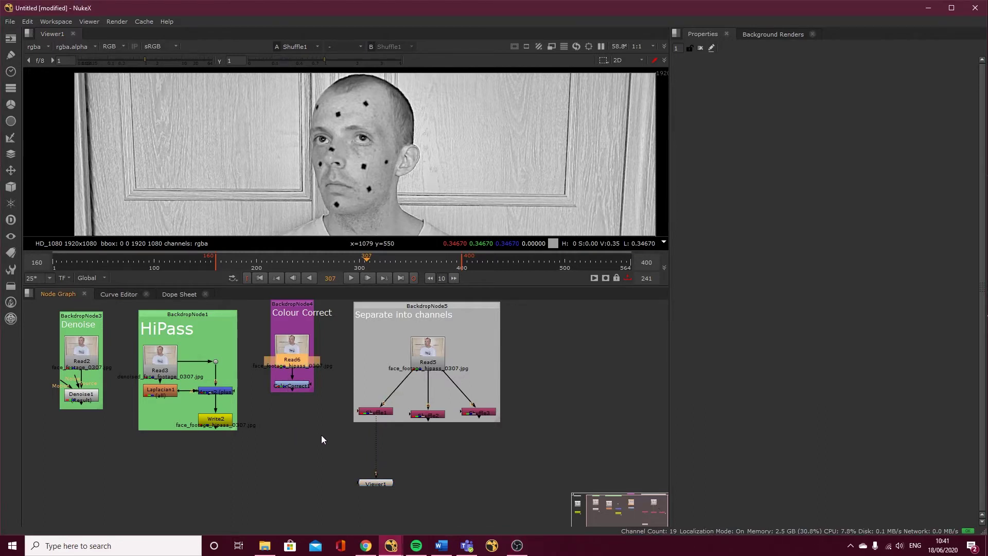
click(294, 387)
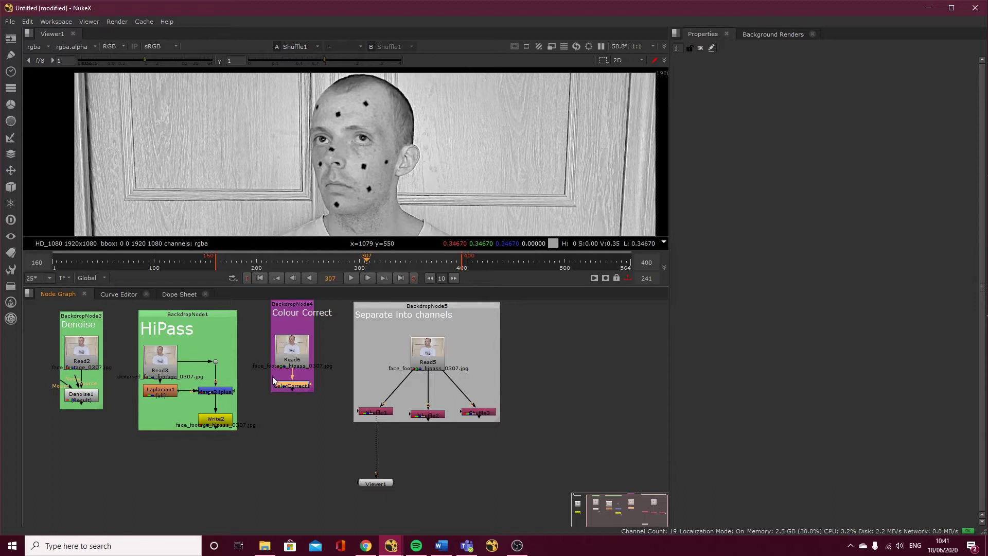
key(d)
Pan the node graph to the IMG SEQUENCE backdrop and enlarge the viewer above it
middle_drag(153, 368, 245, 379)
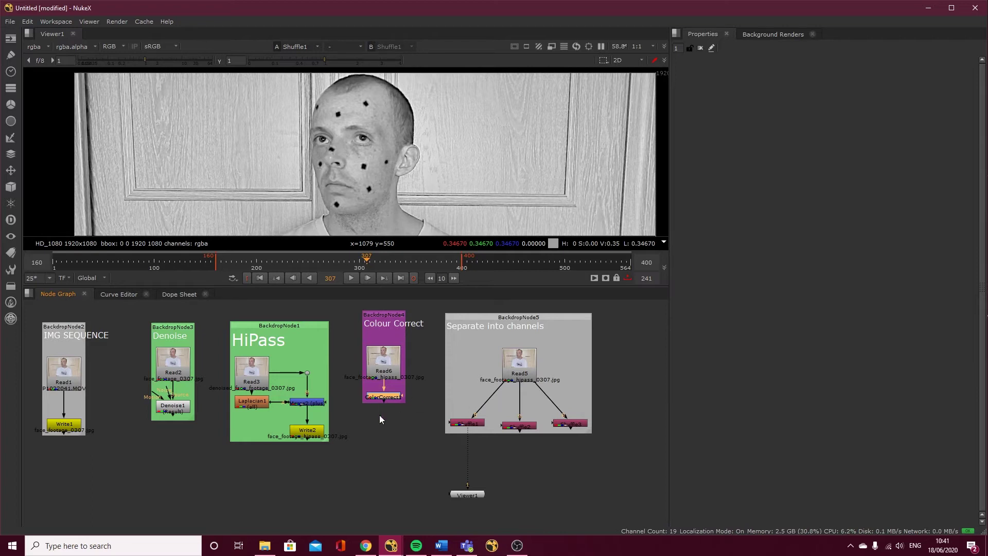
middle_drag(174, 430, 256, 432)
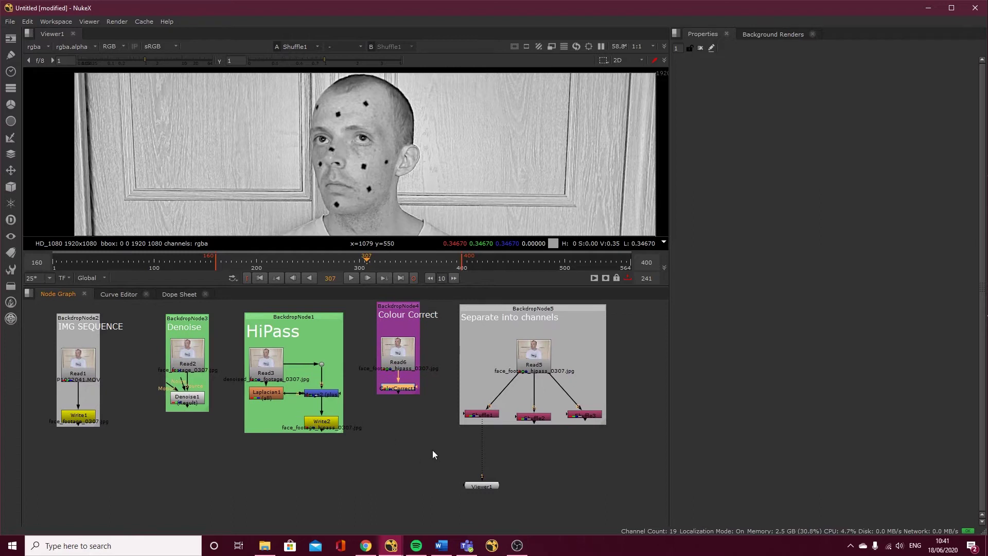
middle_drag(432, 450, 384, 443)
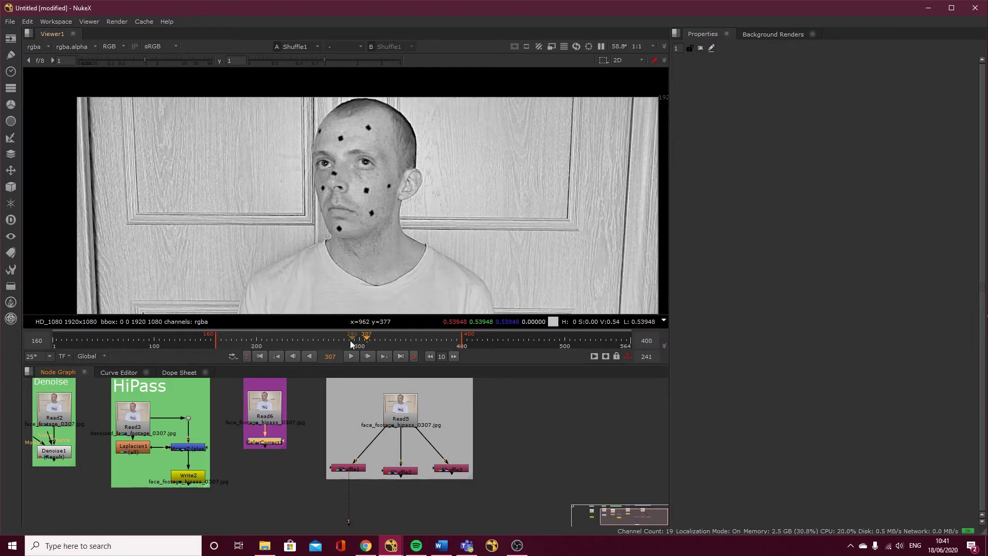
Open Shuffle1's channel settings and view Read5's colour footage, then Shuffle1's greyscale output
scroll(362, 480, up, 1)
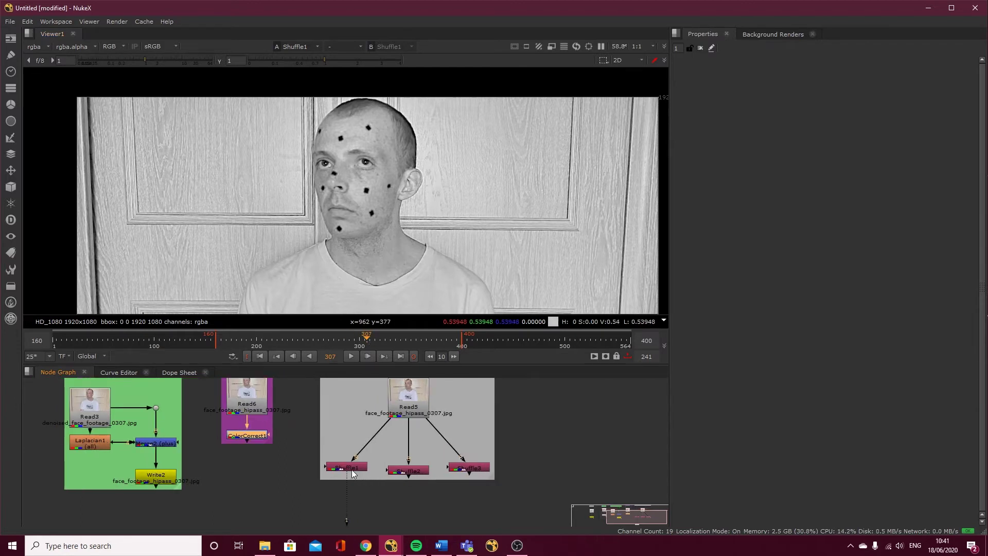
double_click(352, 468)
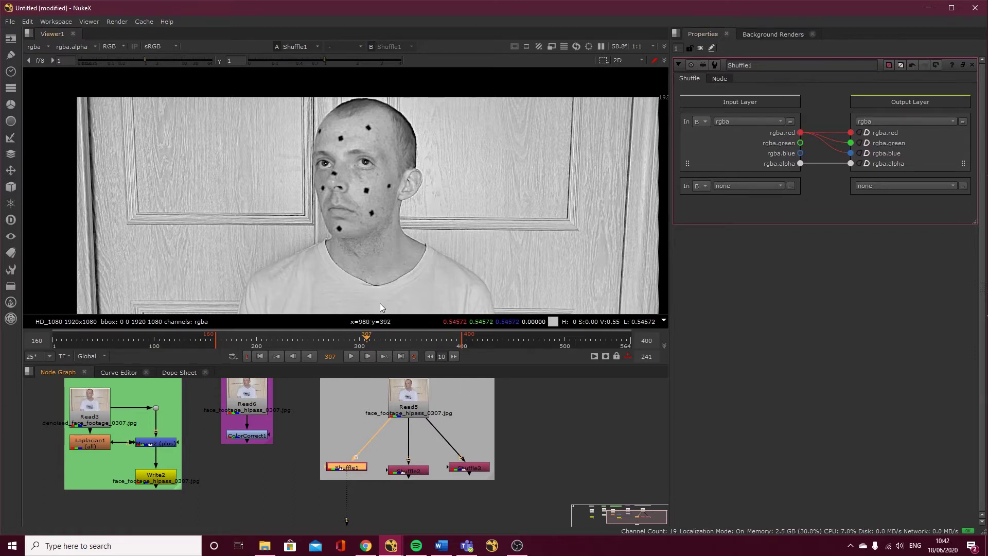
click(401, 412)
key(1)
scroll(358, 135, up, 3)
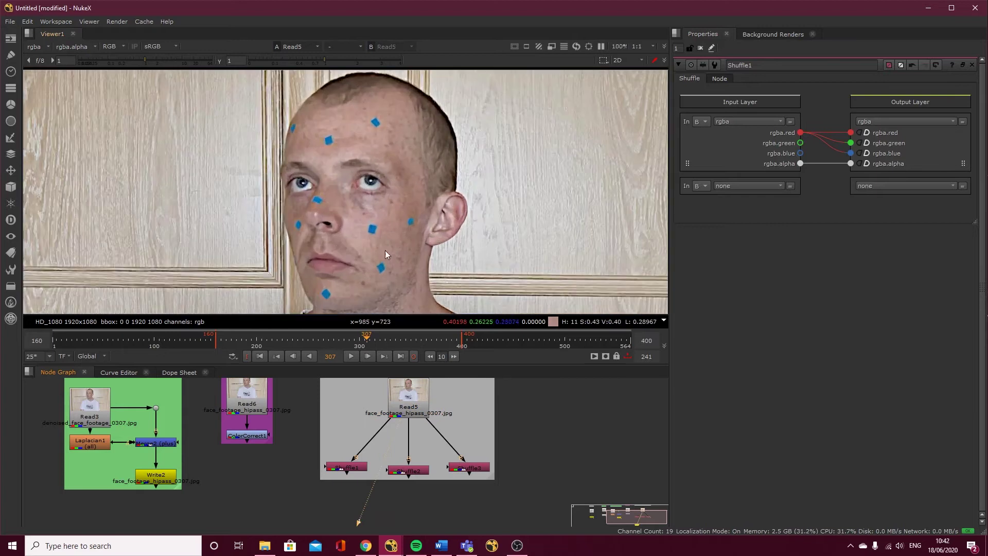
click(337, 468)
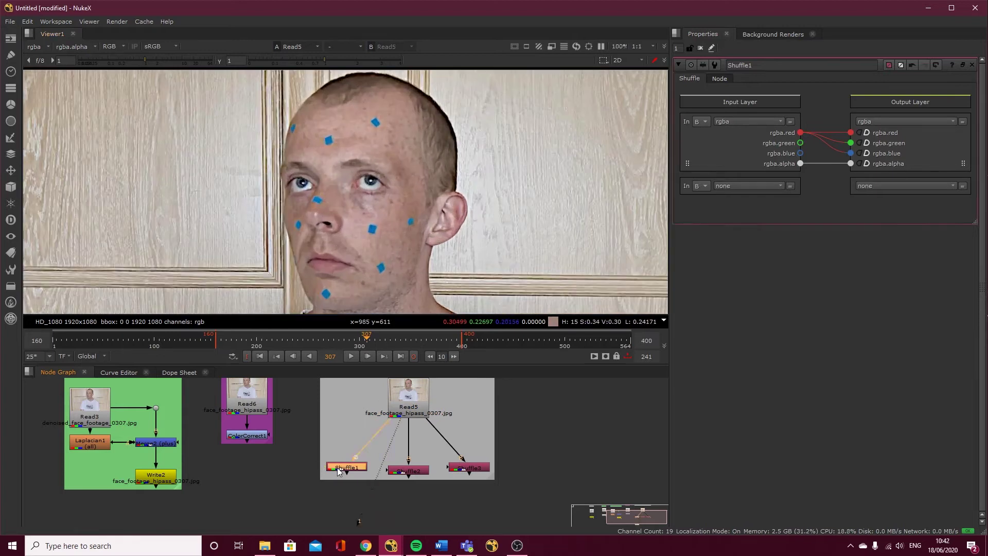
key(1)
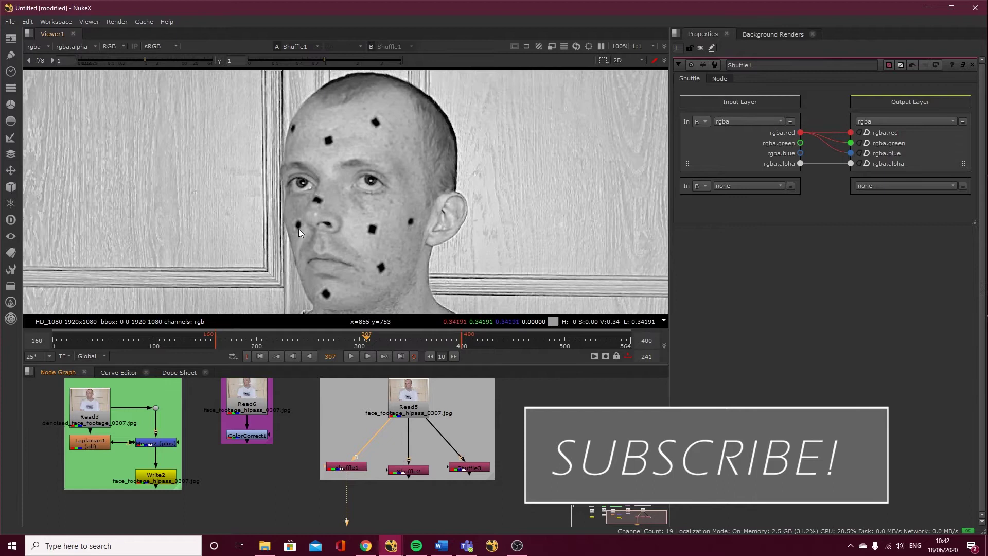
Compare Shuffle2 and Read5 in the viewer, ending on Shuffle1's red-channel output
click(399, 469)
key(1)
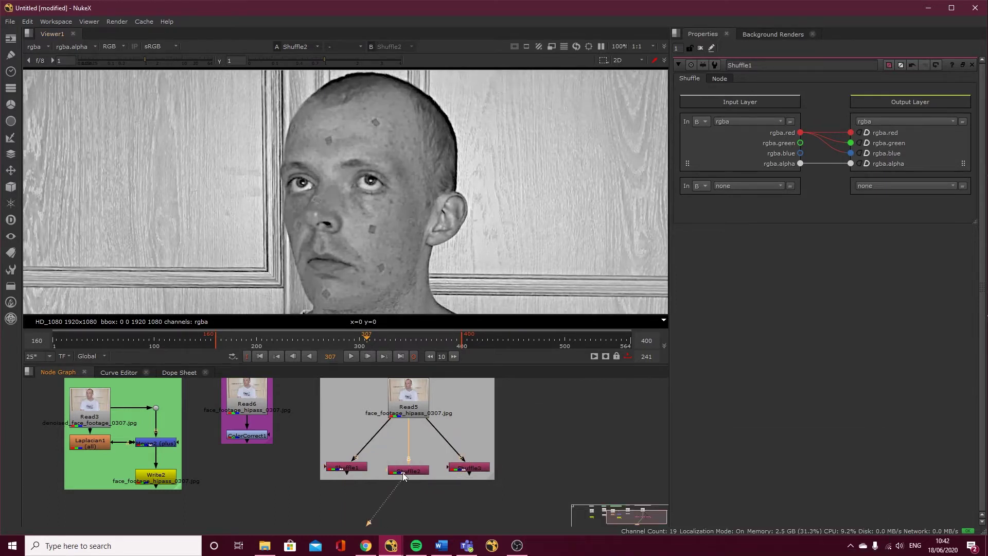
click(410, 408)
key(1)
click(347, 468)
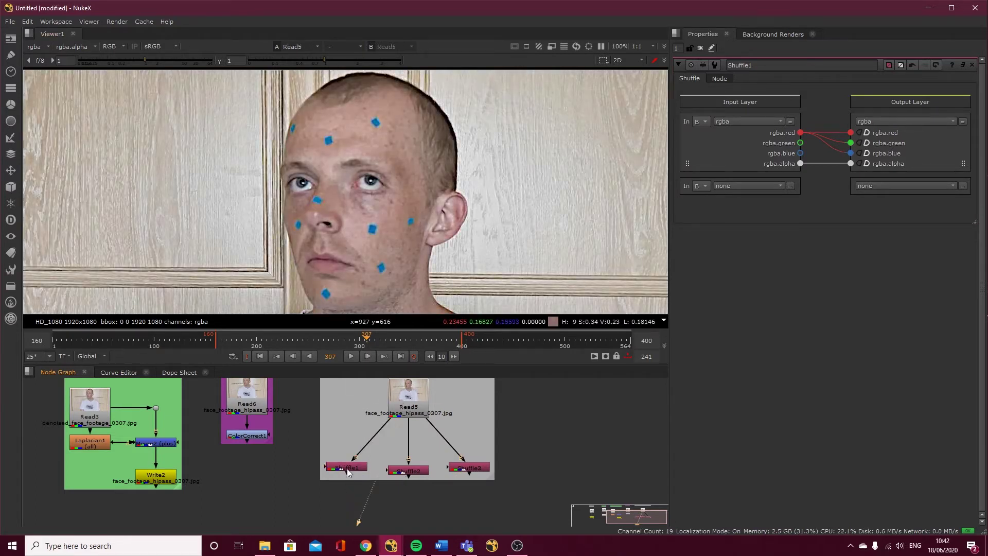
key(1)
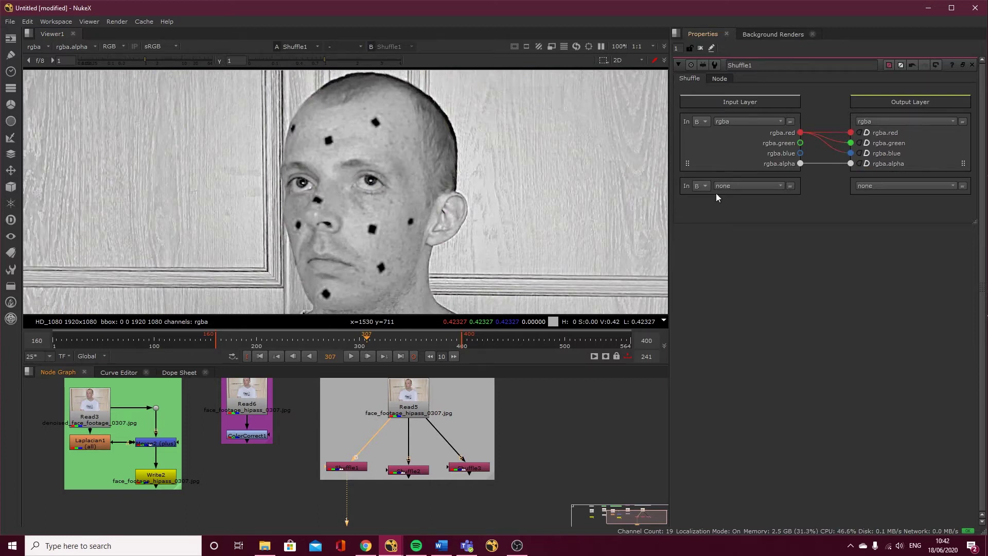
Add a Tracker [Transform] node below Shuffle1 and move the timeline to frame 160
key(Tab)
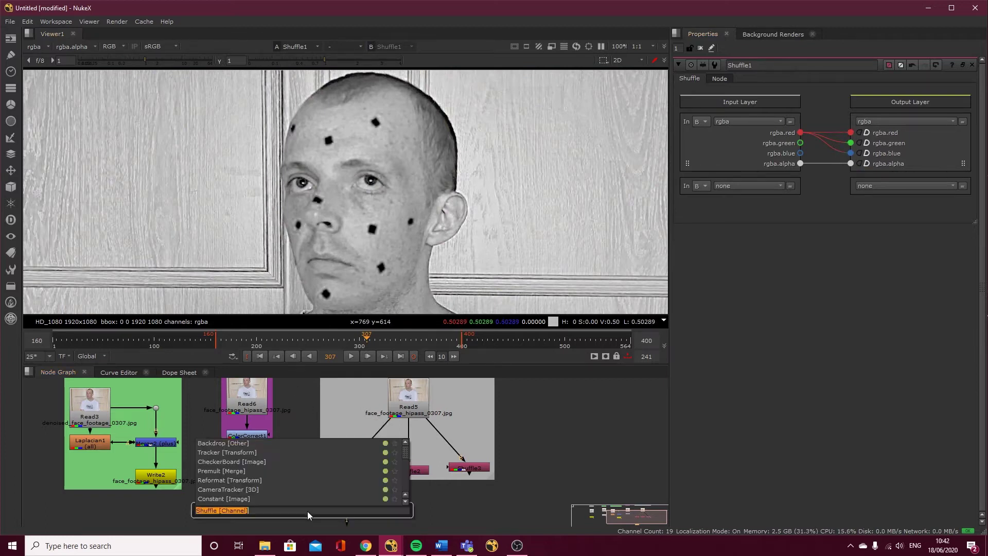
text(tracker)
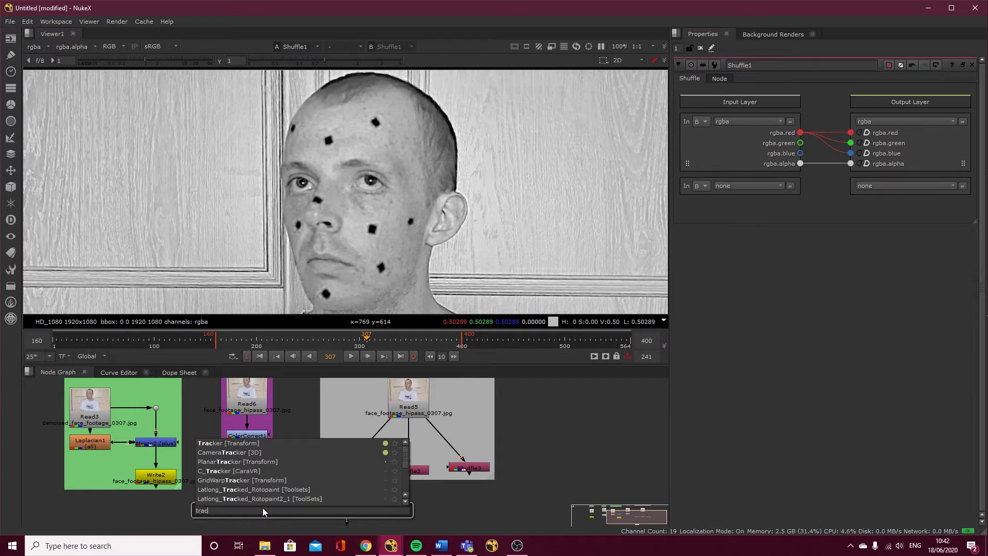
click(229, 443)
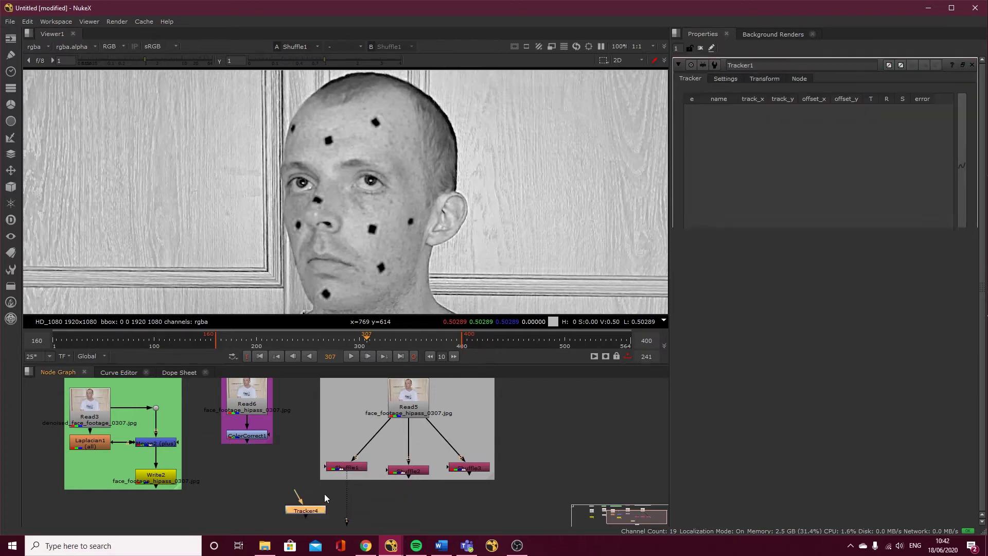
drag(313, 506, 355, 508)
click(255, 343)
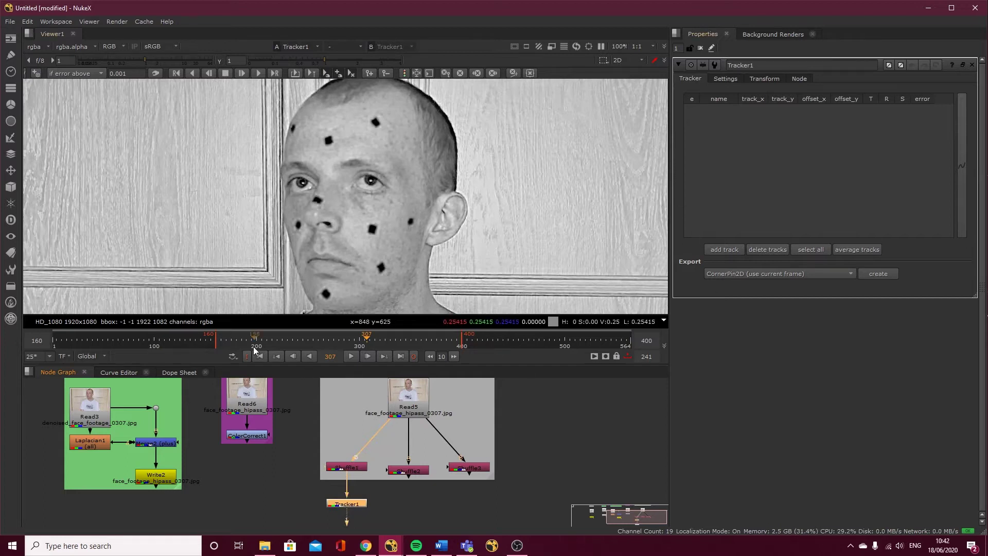
click(217, 344)
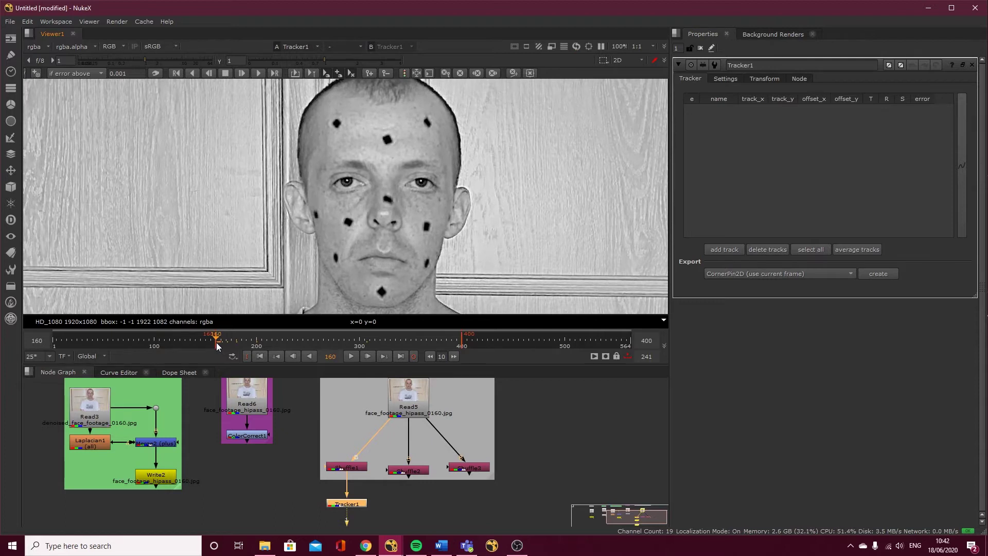
Add track 1 on the forehead dot, fit its pattern box snugly, and enlarge the search area
click(719, 250)
drag(349, 179, 338, 128)
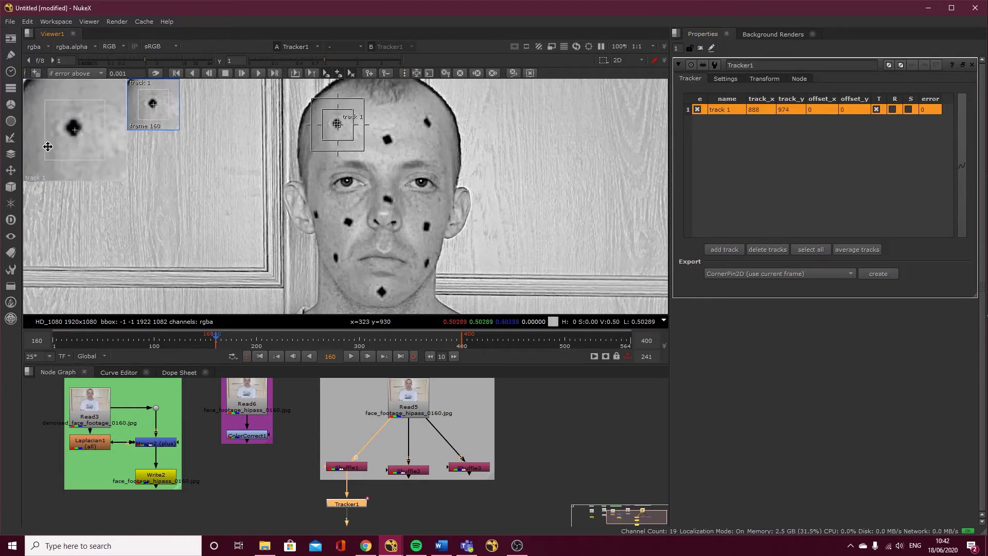
drag(74, 147, 74, 148)
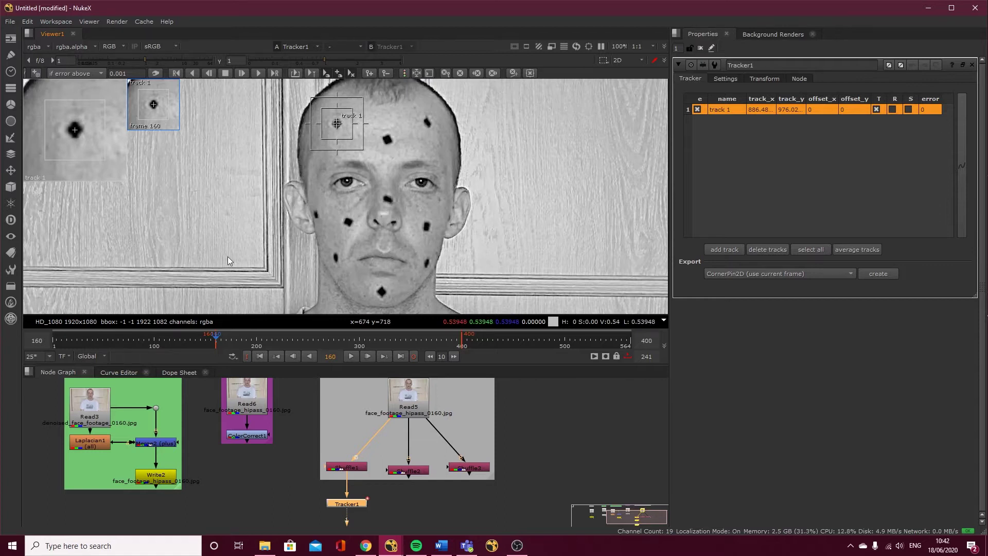
scroll(346, 125, up, 5)
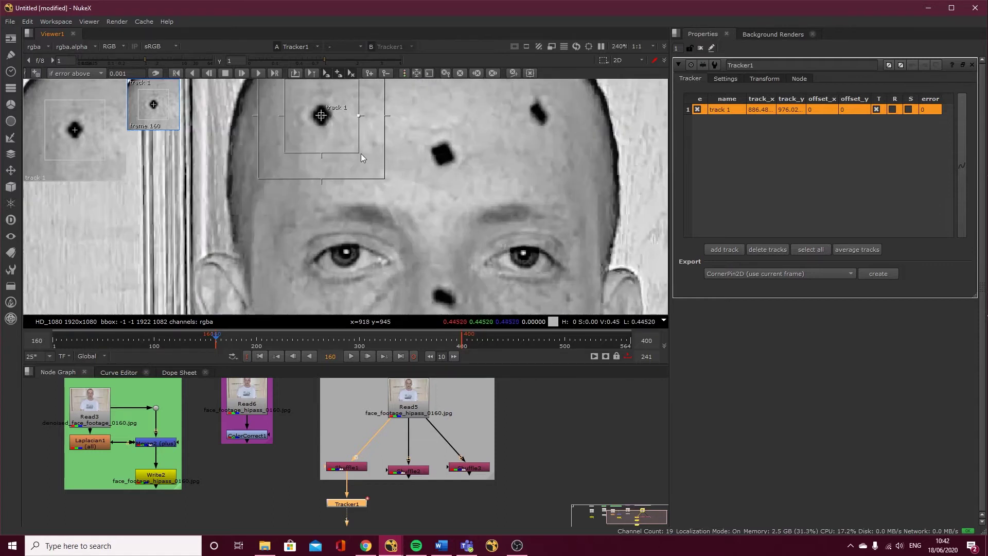
mouse_move(359, 153)
mouse_down()
mouse_move(338, 135)
mouse_move(363, 147)
mouse_up()
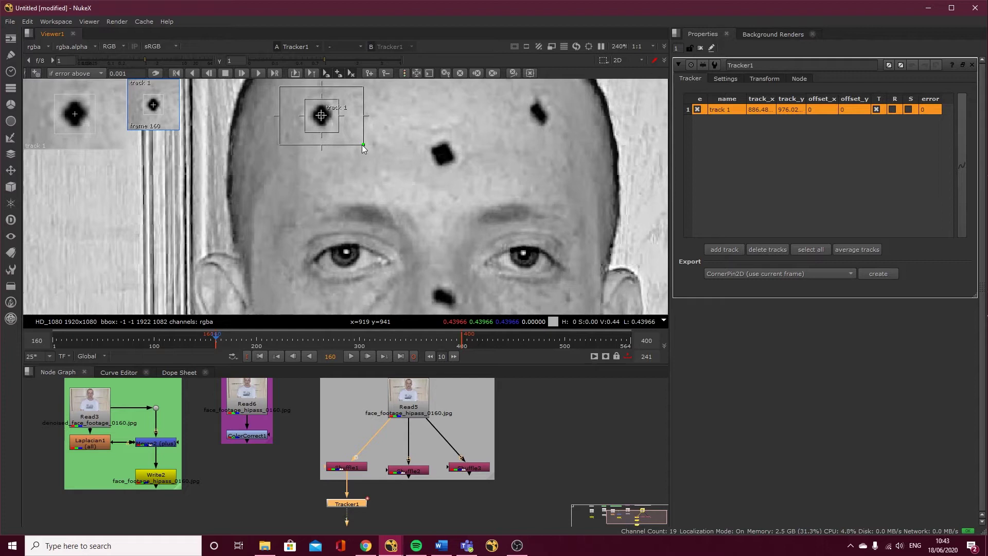
drag(362, 145, 361, 148)
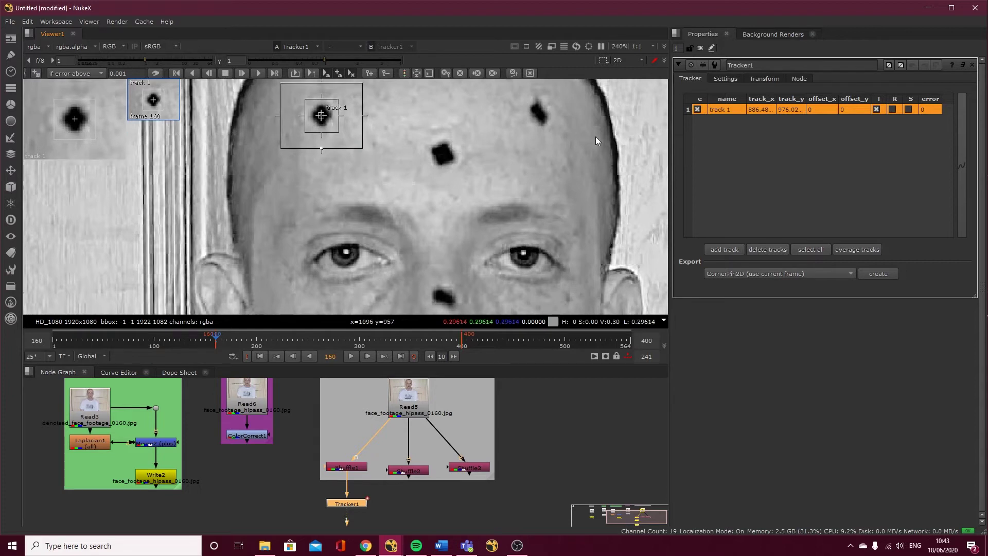
Enable luminance compensation and set warp type Translate/Rotate/Scale, keeping pattern grab at if error above
click(726, 80)
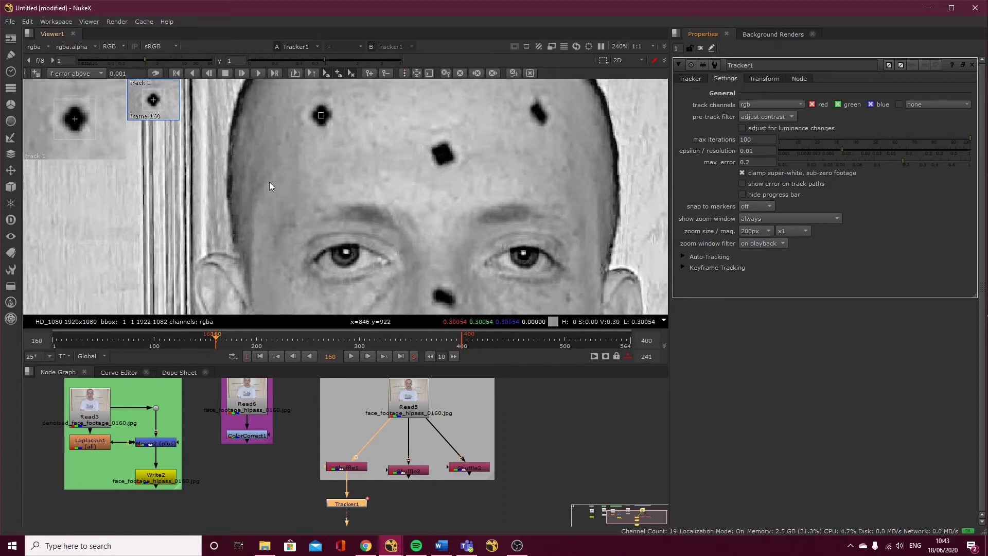
click(763, 129)
click(683, 256)
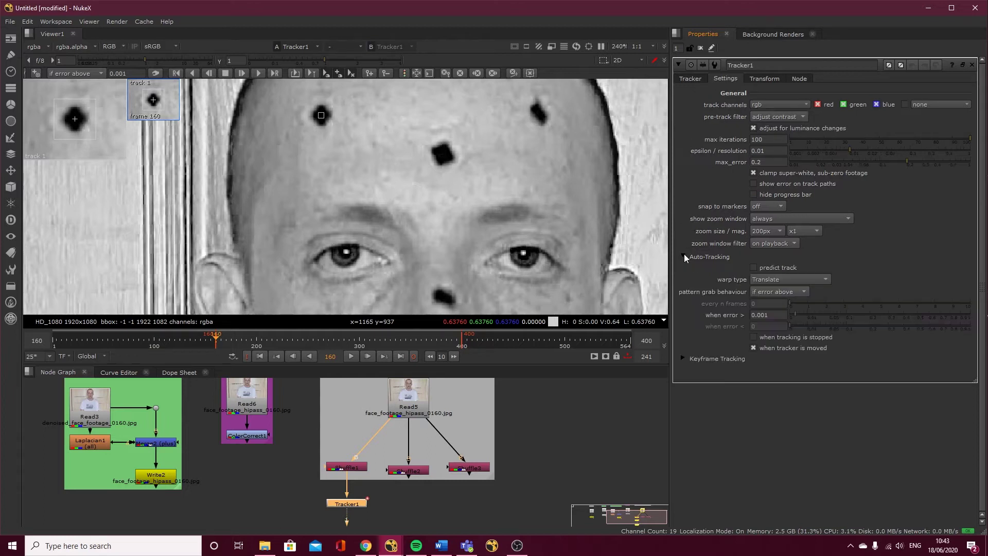
click(777, 280)
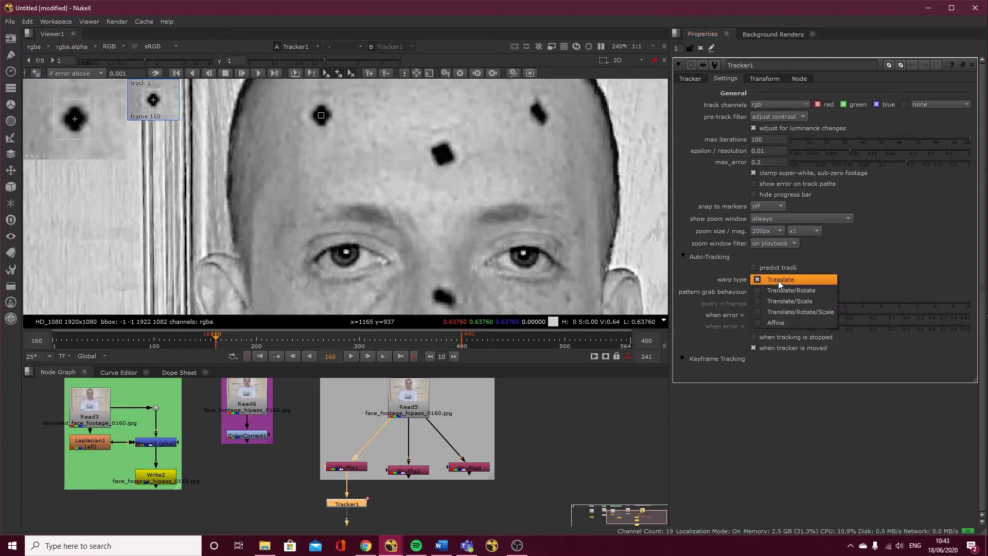
click(798, 312)
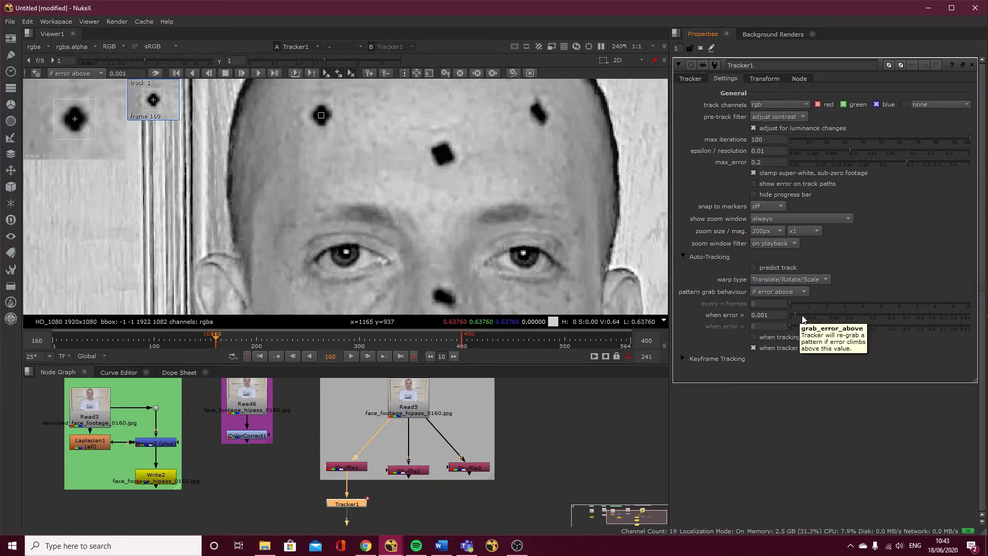
click(785, 291)
click(834, 289)
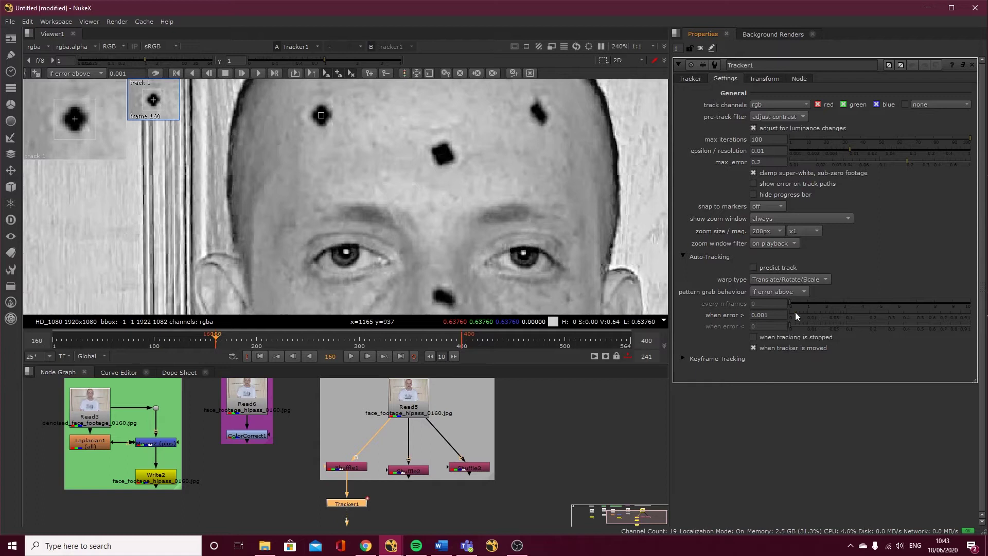
Set the 'when error >' re-grab threshold to 0.1 and epsilon / resolution to 0.0058
drag(795, 315, 812, 317)
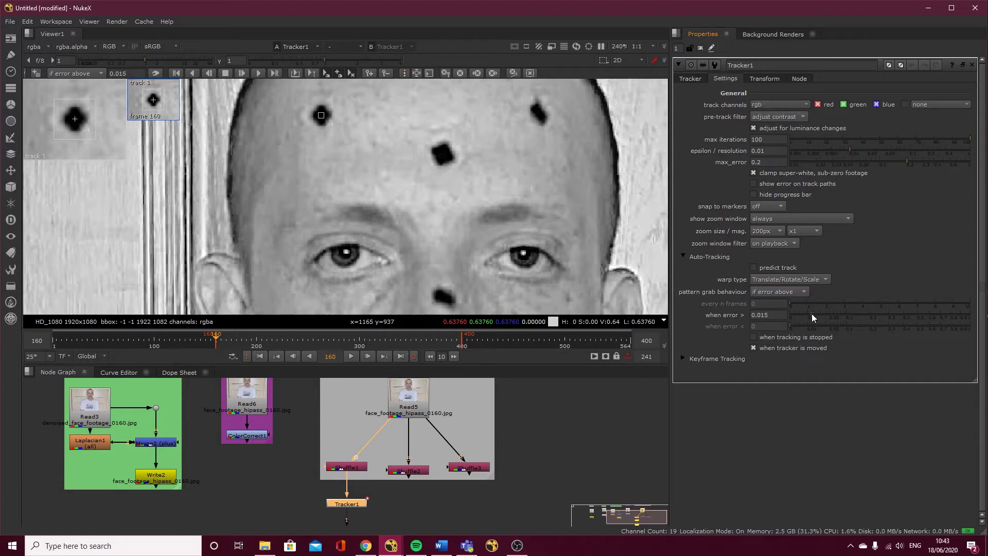
click(773, 314)
key(BackSpace)
key(Return)
click(811, 314)
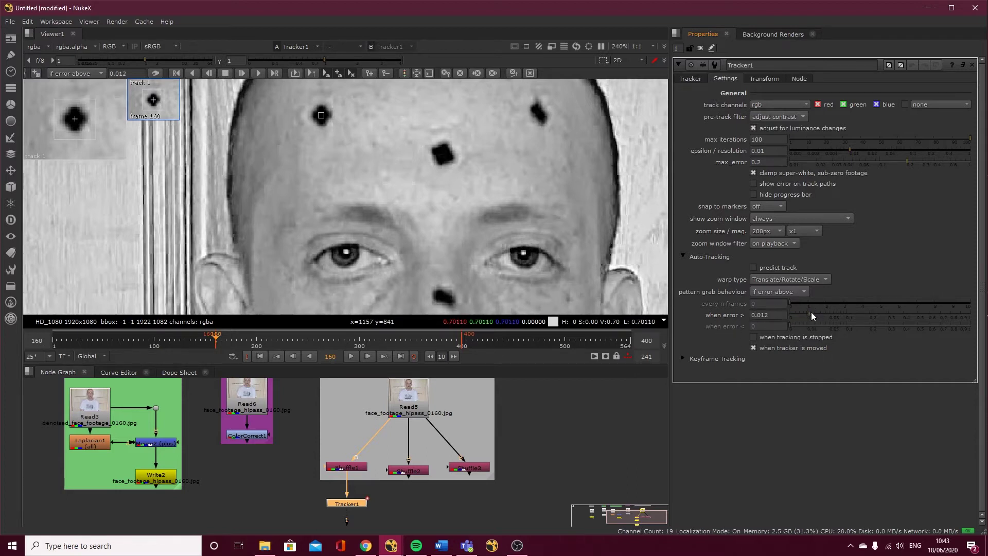
click(812, 315)
drag(769, 315, 758, 315)
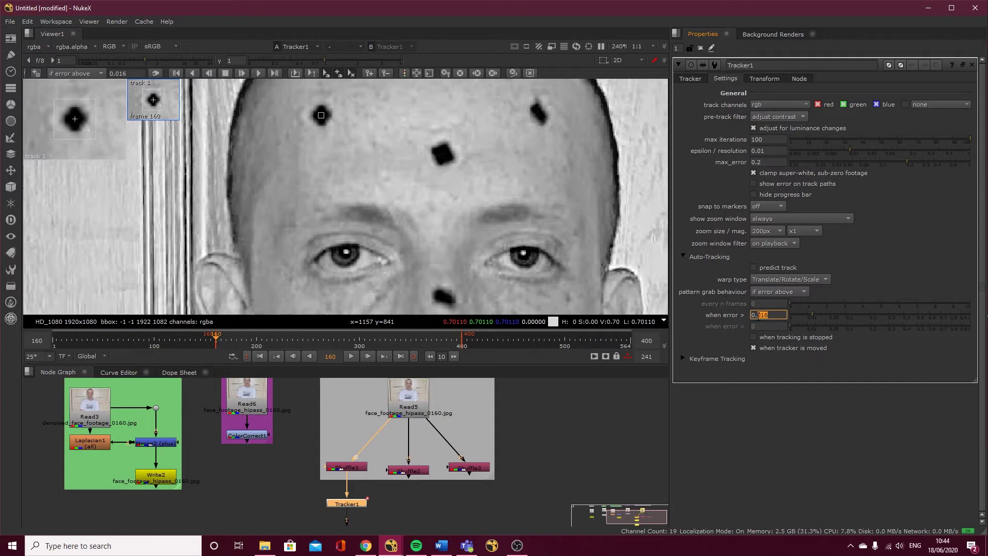
text(1)
key(Return)
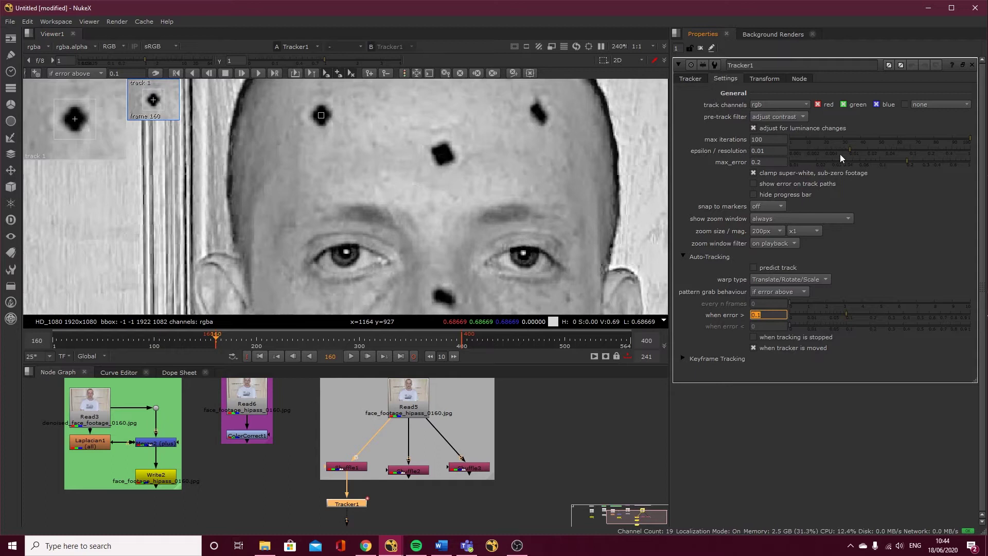
mouse_move(755, 150)
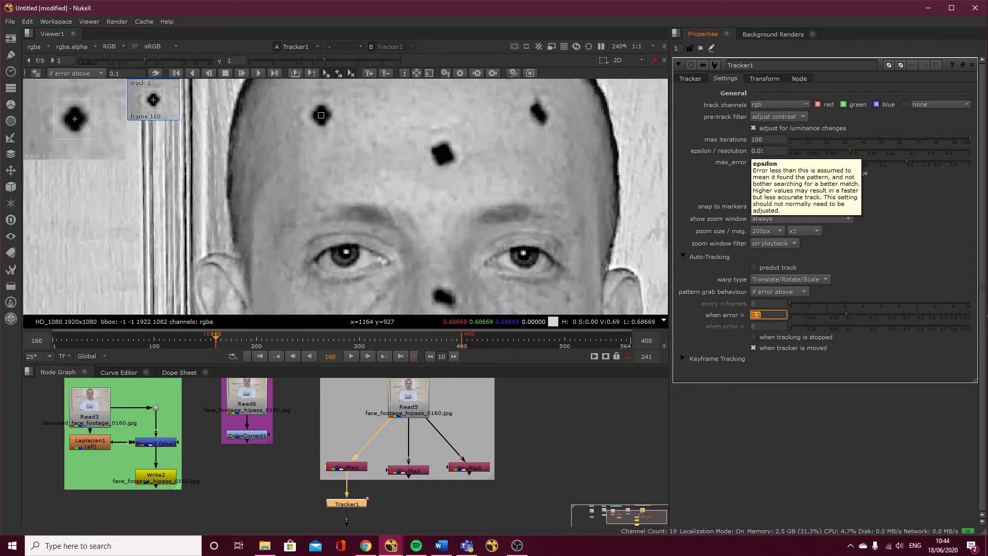
drag(847, 150, 839, 153)
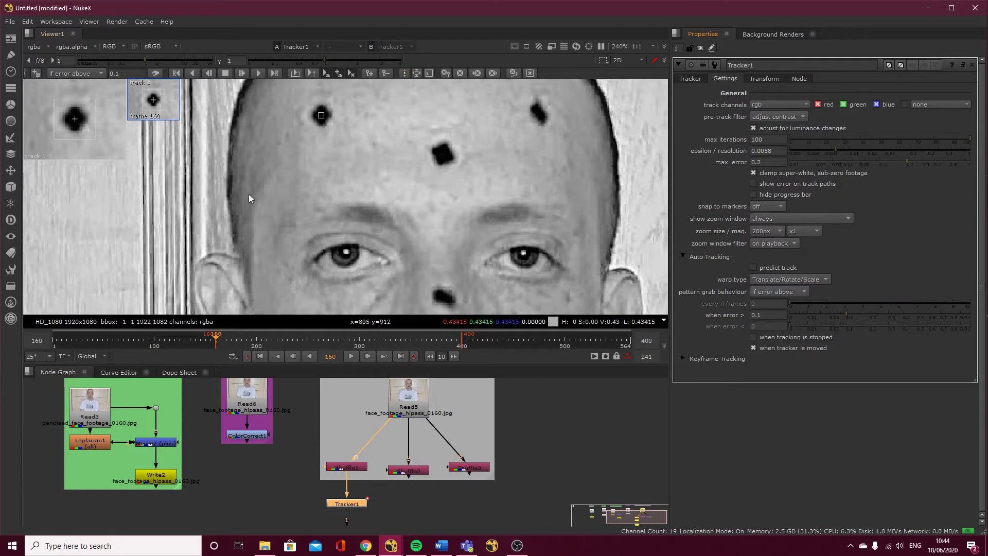
Track track 1 forward from frame 160 in the Tracker tab
click(690, 79)
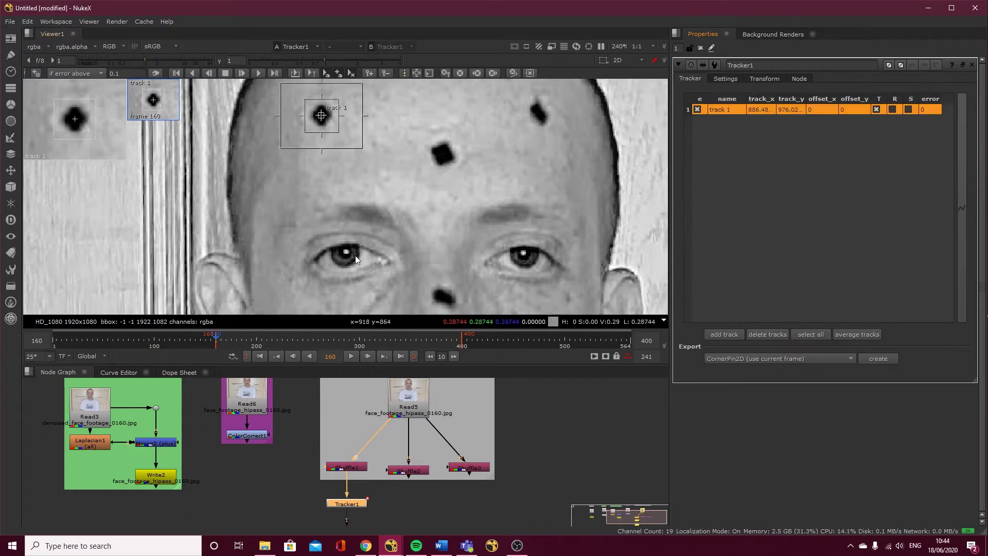
scroll(331, 172, down, 2)
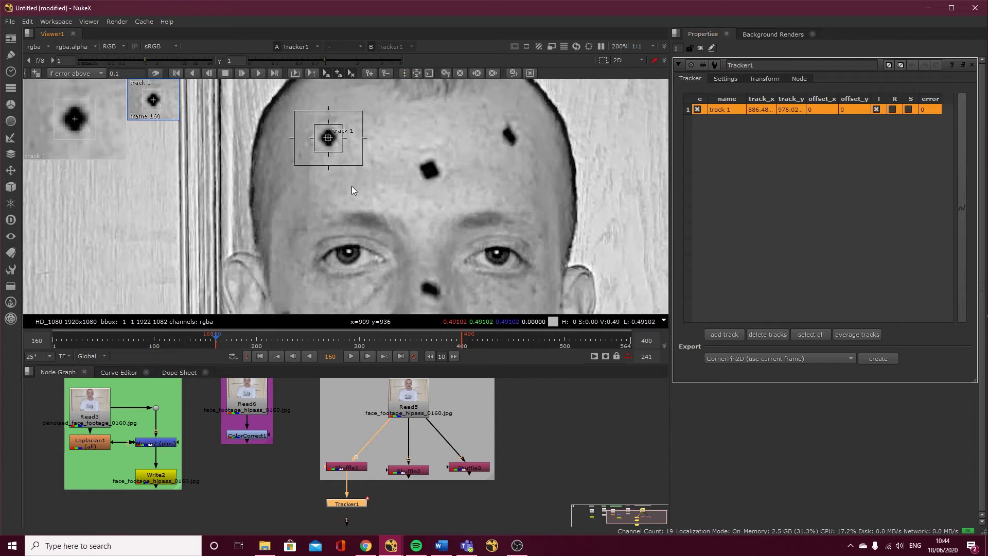
click(257, 73)
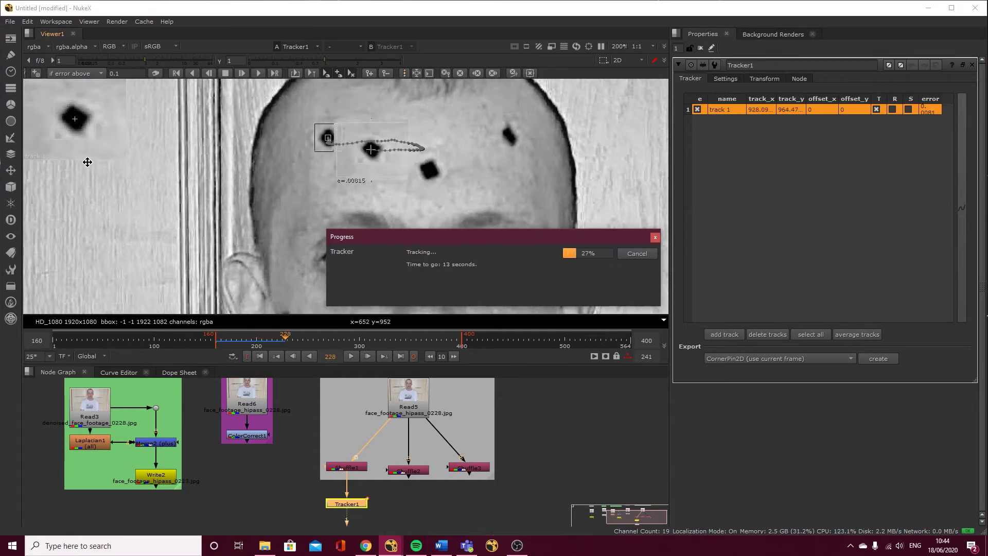
Stop tracking at frame 268, colour track paths by error, and return to frame 241
click(222, 74)
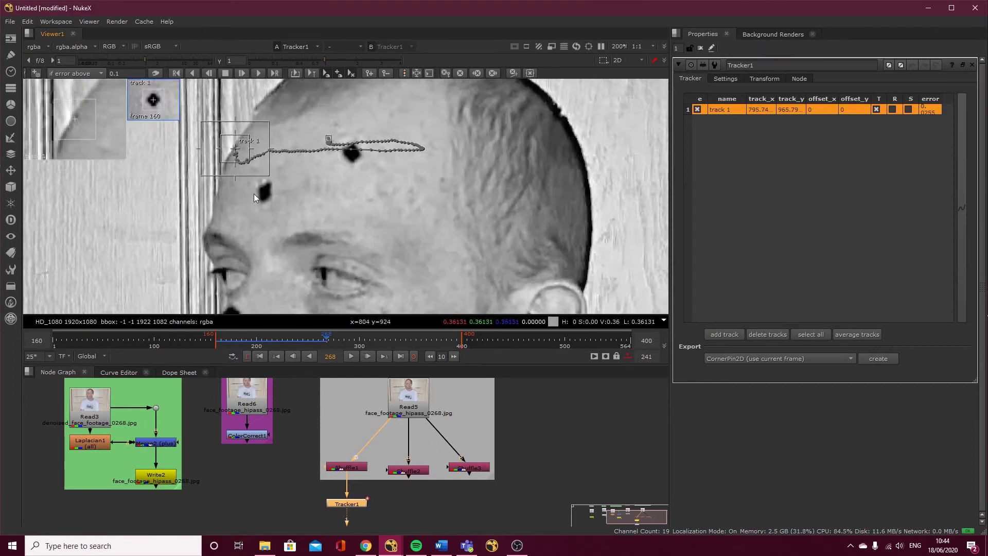
click(404, 73)
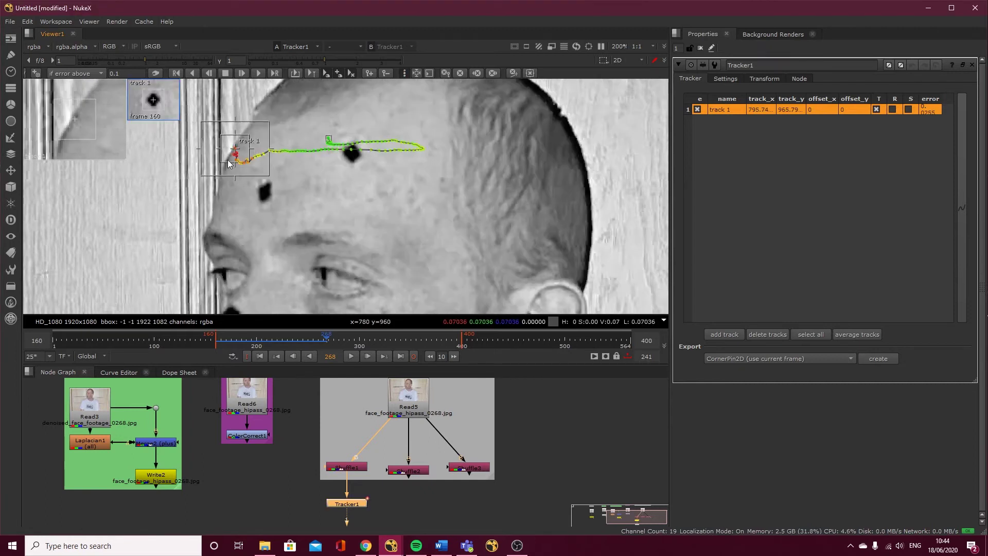
drag(322, 336, 300, 338)
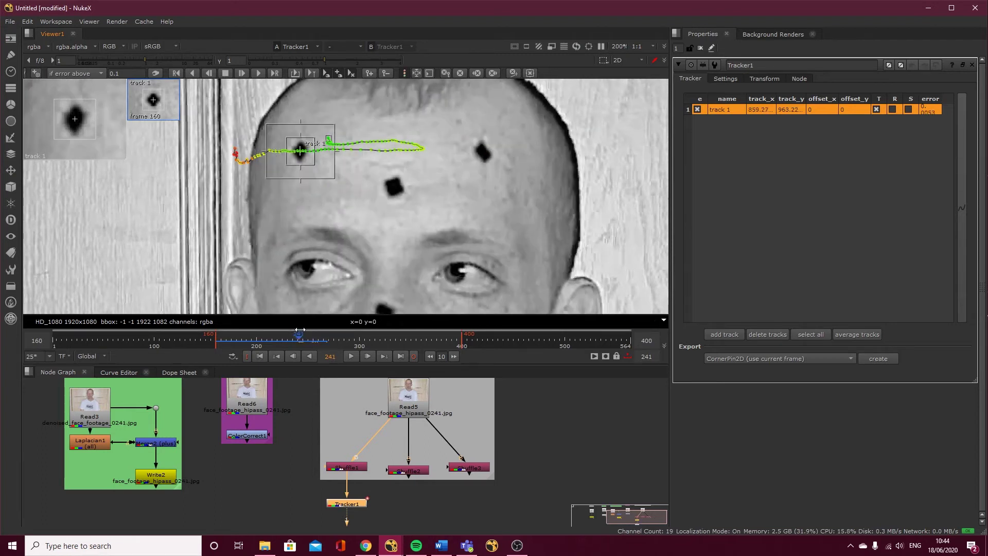
Step through frames 248–252 to find where track 1 drifts off the marker
key(Right)
key(Right)
key(Right)
key(Right)
key(Right)
key(Right)
key(Right)
key(Right)
key(Right)
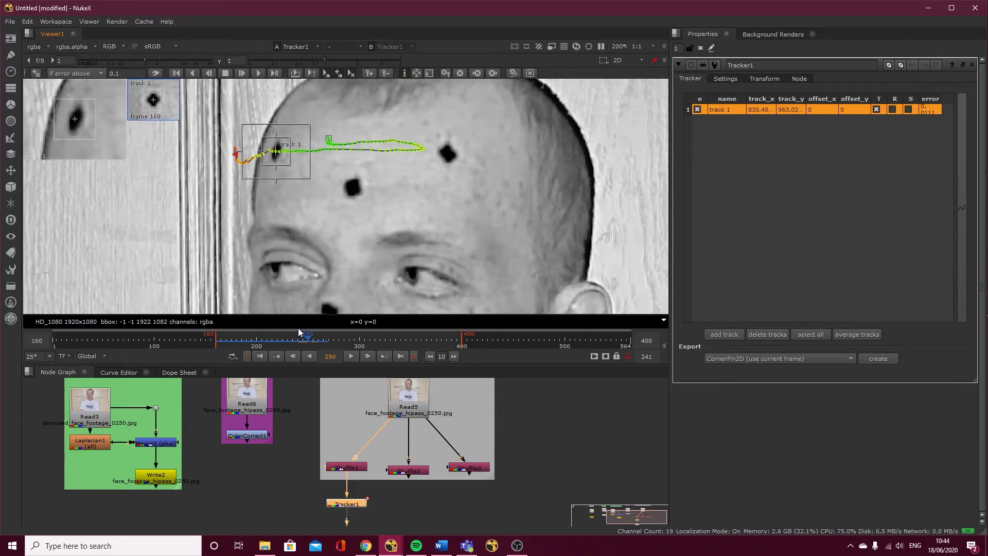
key(Left)
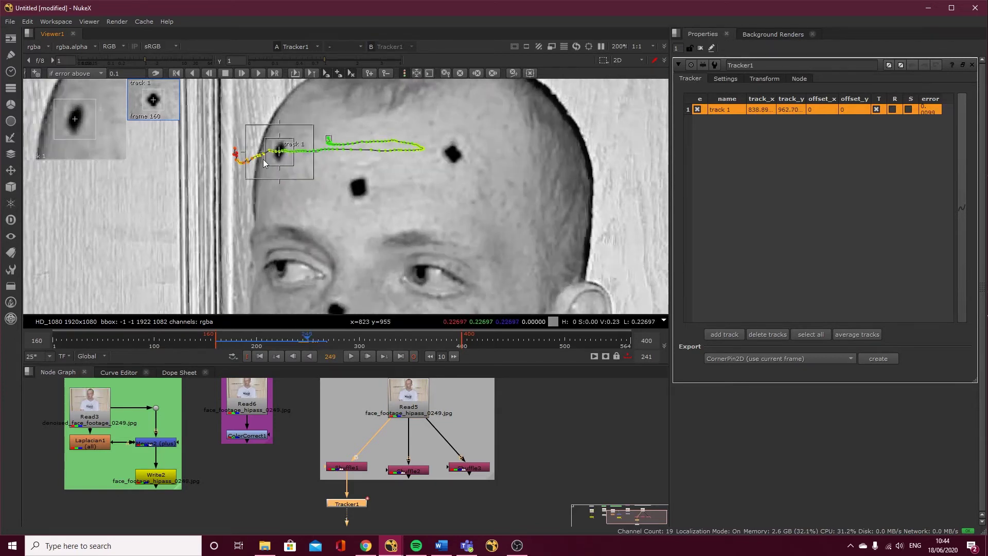
scroll(270, 152, up, 5)
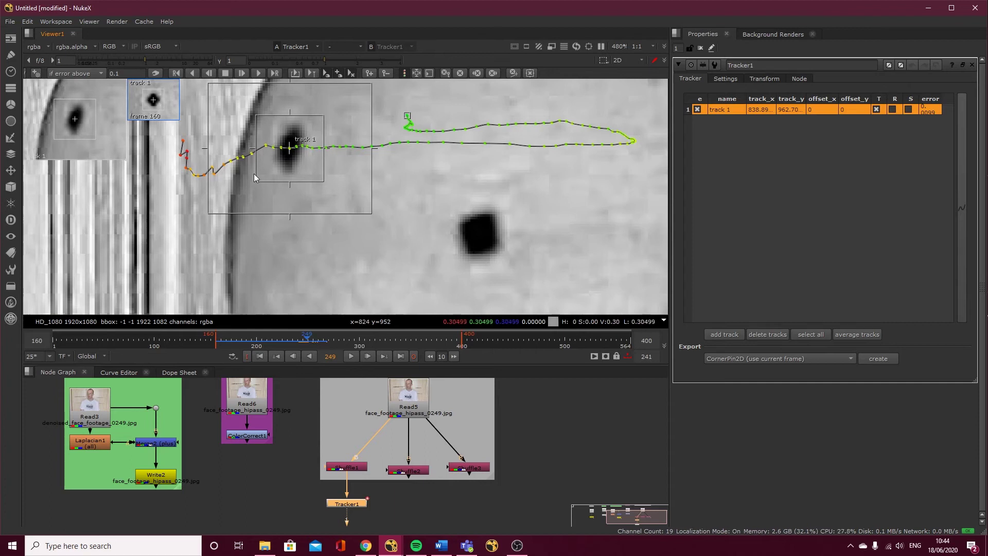
key(Right)
key(Right)
key(Right)
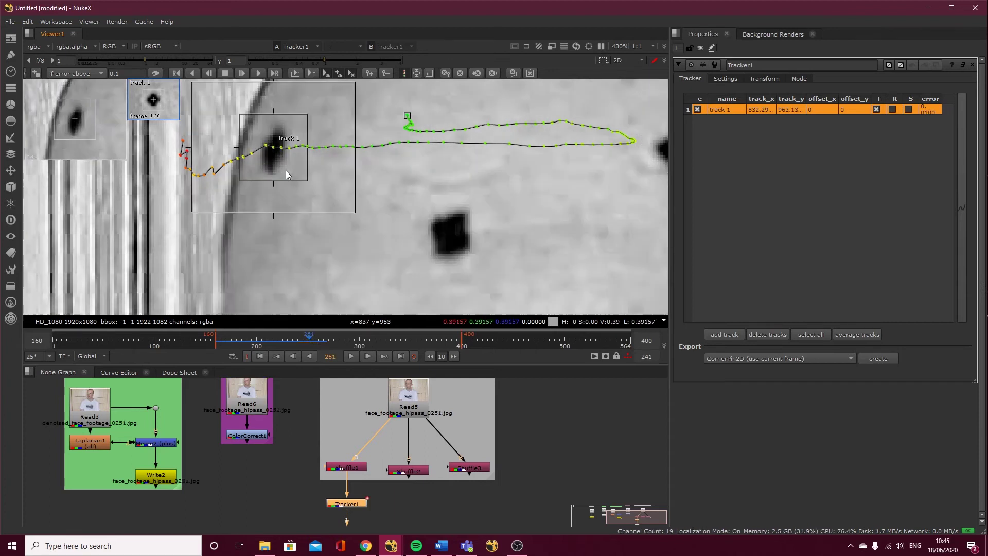
key(Left)
key(Left)
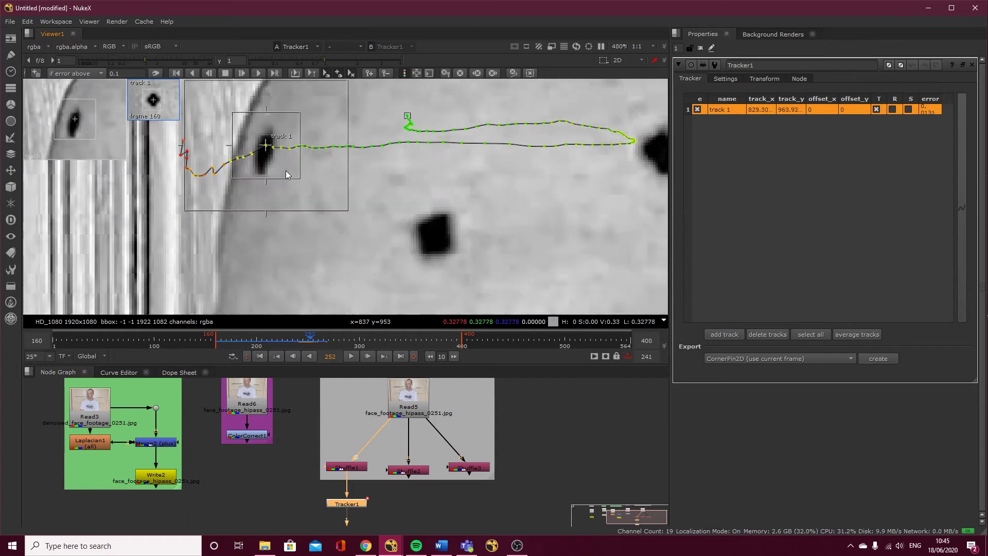
key(Left)
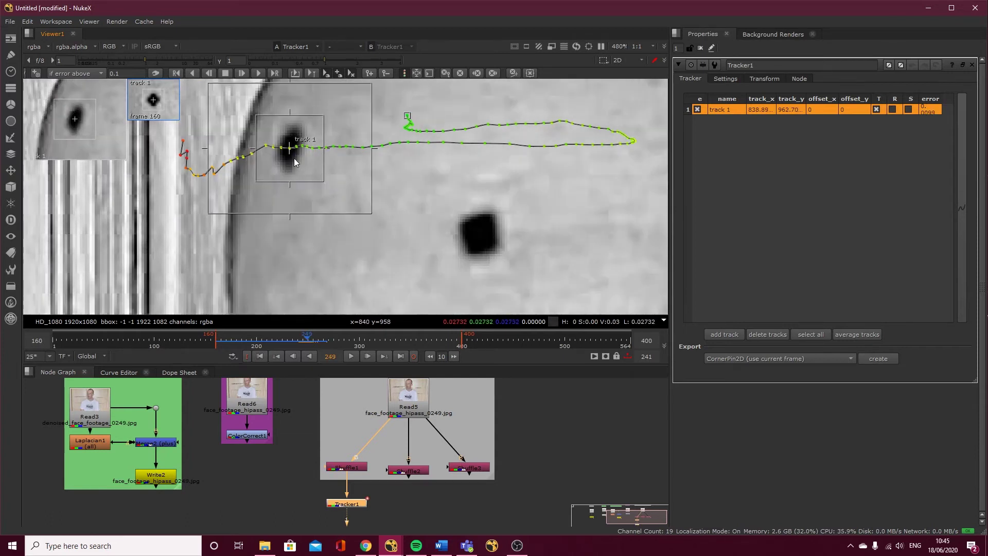
key(Left)
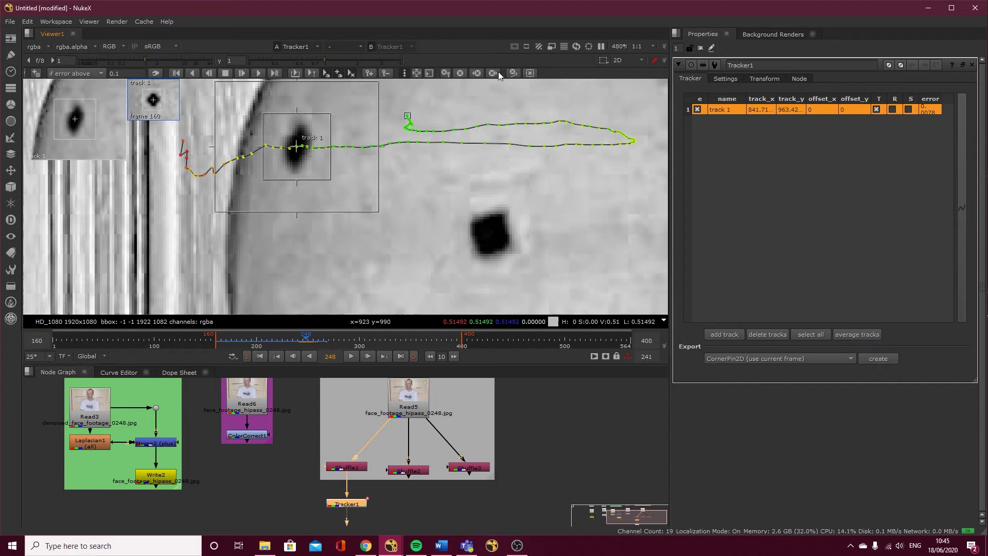
Add track 2 centred on the second forehead marker and shrink its pattern and search areas
click(257, 342)
click(235, 340)
scroll(323, 227, down, 3)
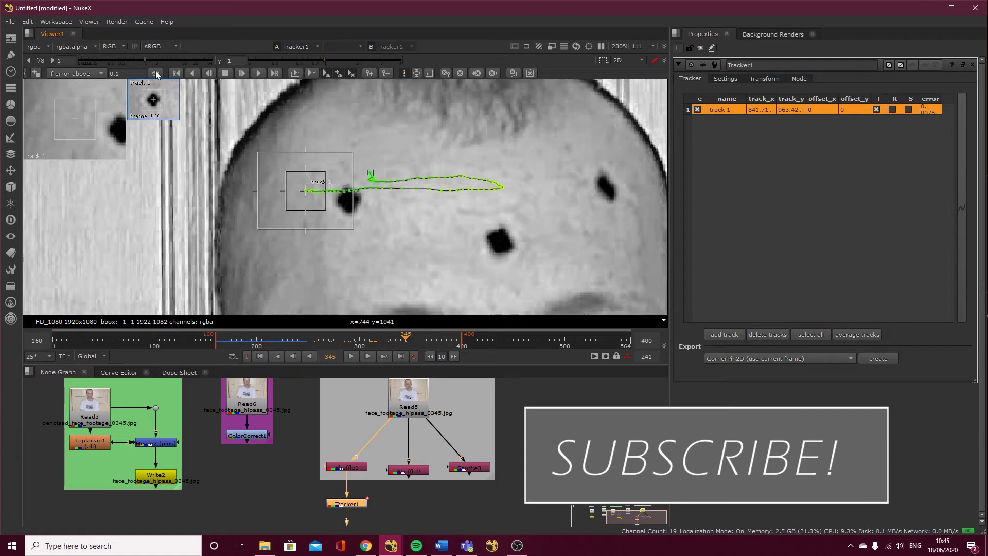
click(35, 73)
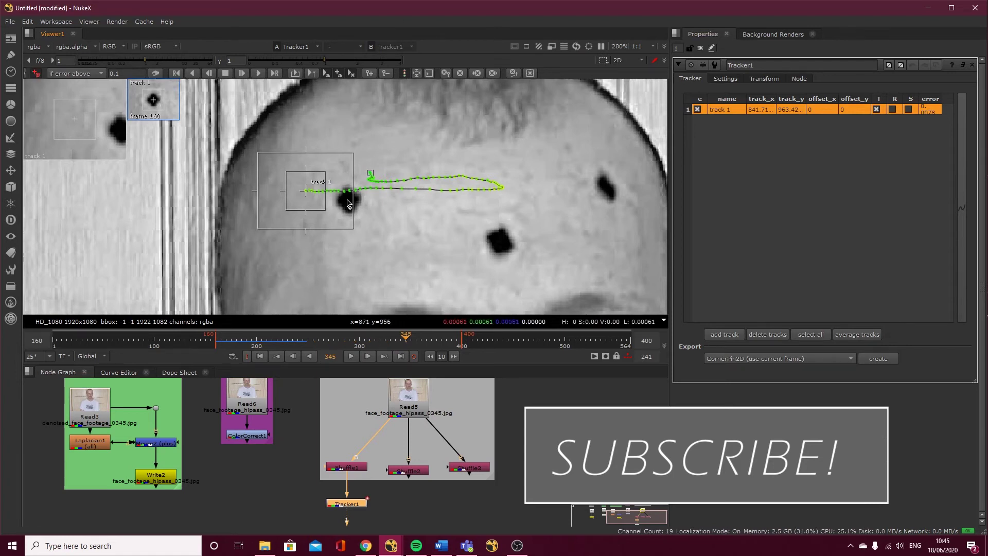
click(348, 202)
drag(96, 136, 91, 146)
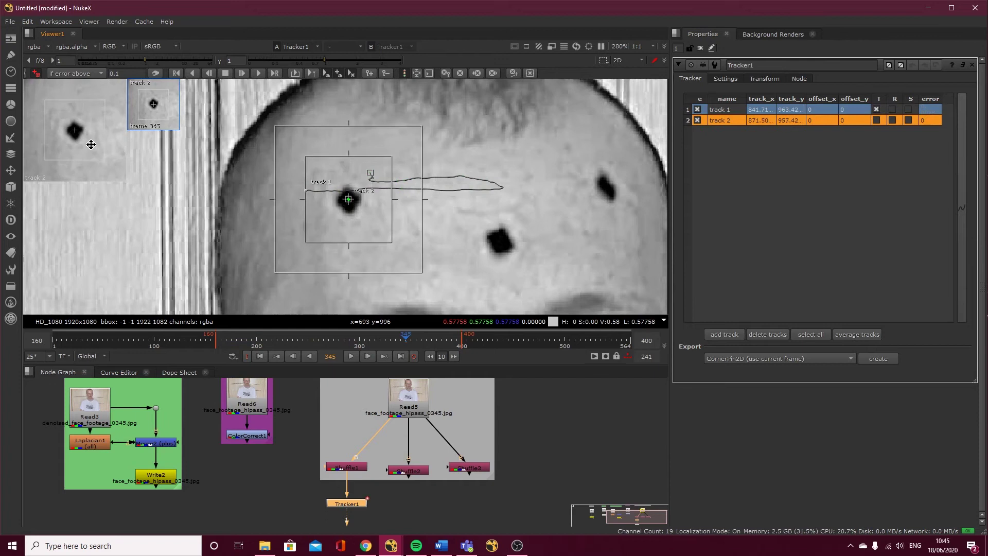
drag(393, 243, 371, 220)
Delete the stray track 3, tighten track 2's search box, and track it forward to 400
click(396, 247)
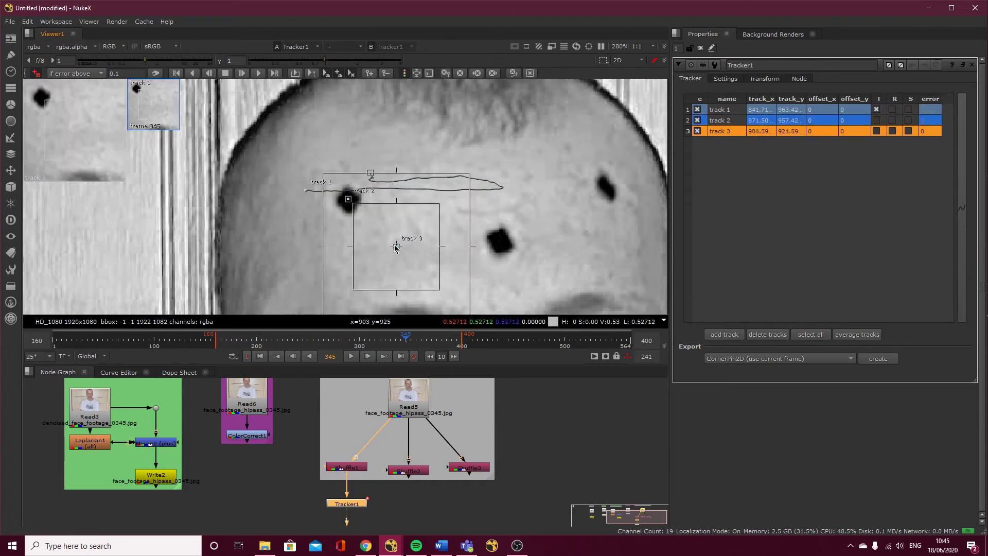
key(Delete)
click(350, 199)
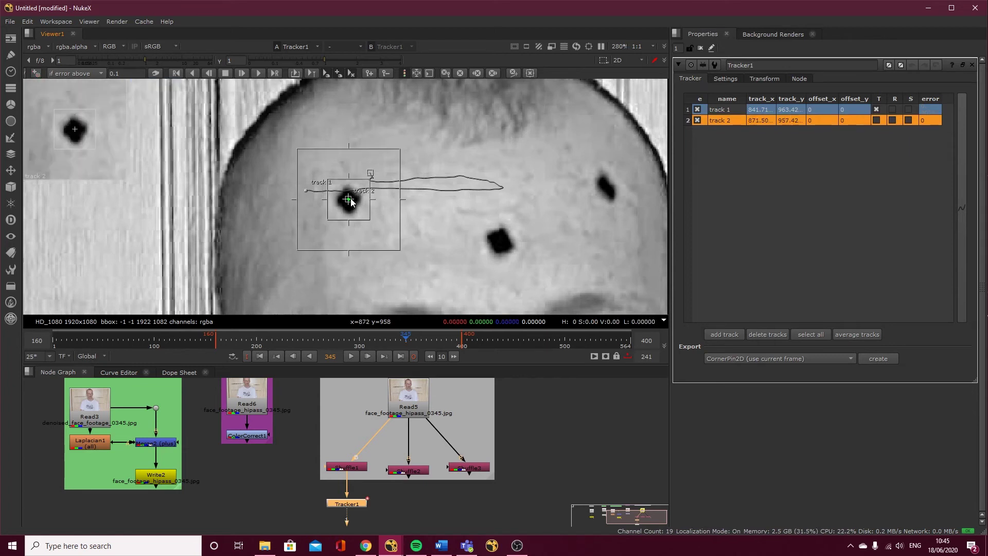
drag(401, 250, 399, 238)
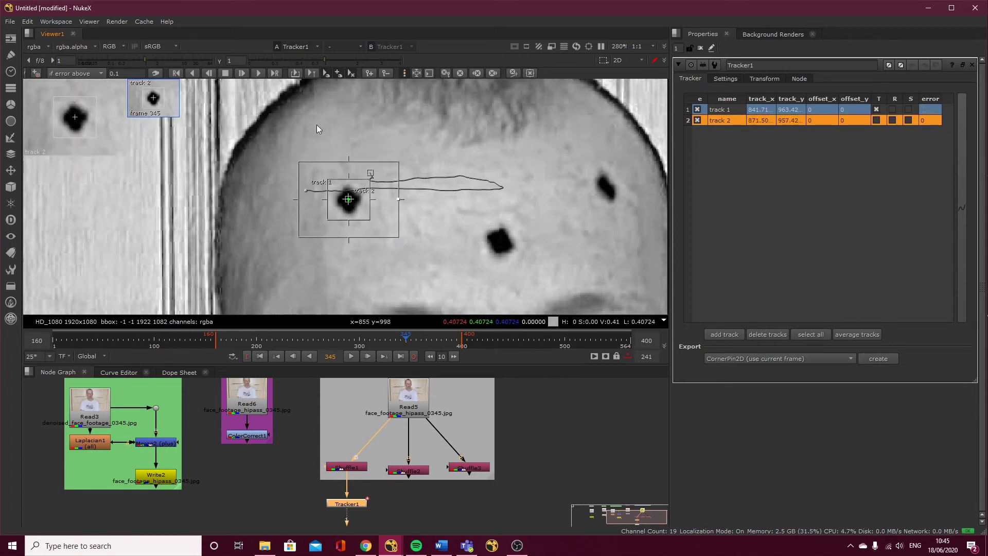
click(258, 73)
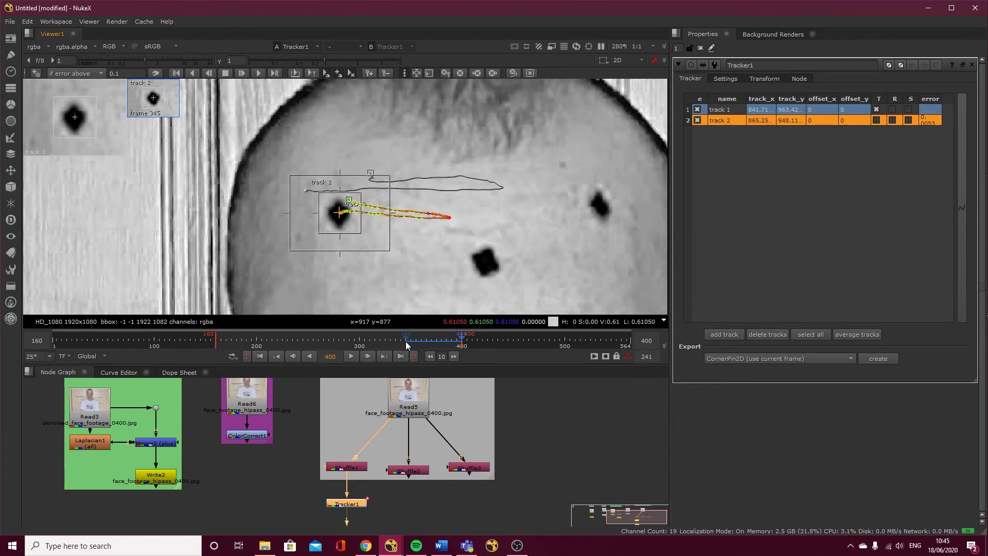
Track track 2 backward from frame 345 to 305 and clear its drifted earlier points
click(405, 341)
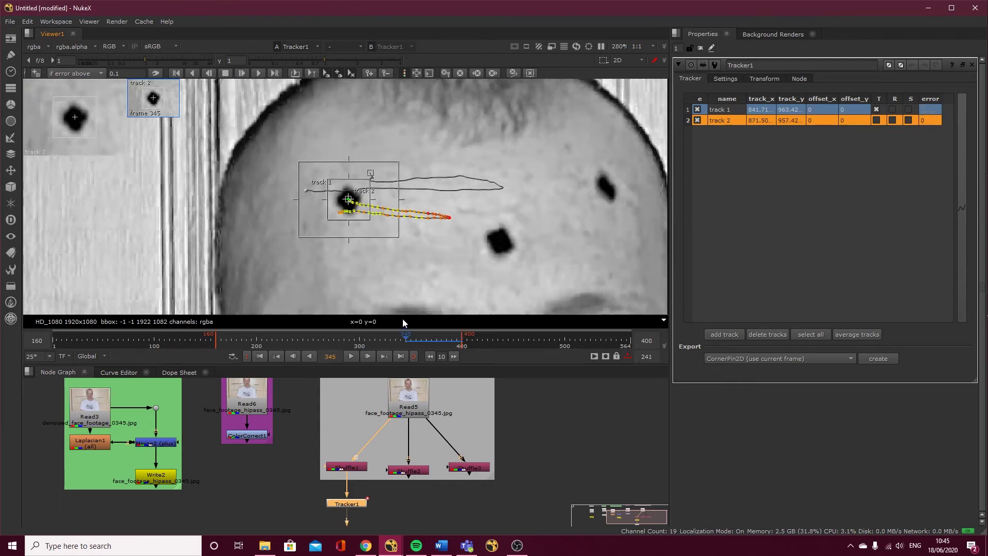
click(194, 73)
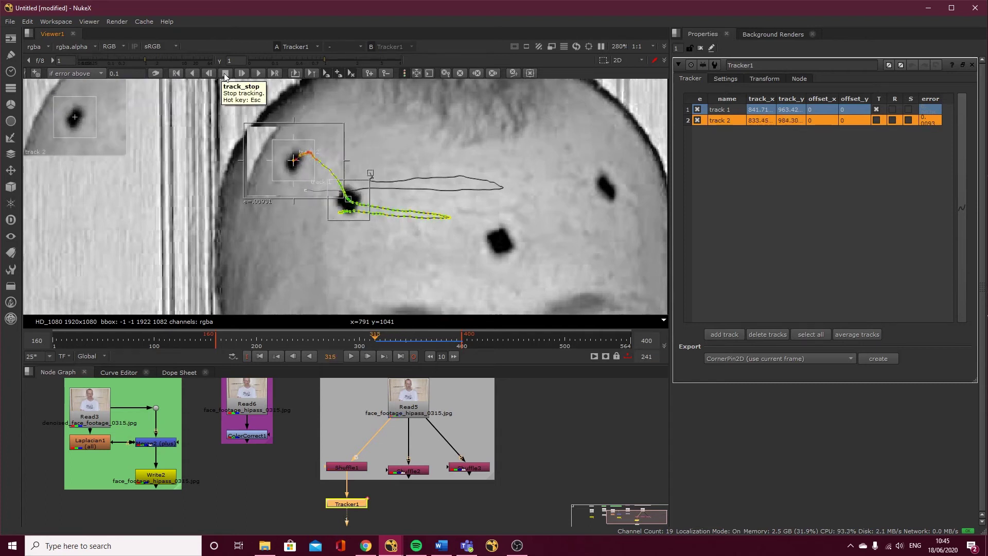
click(225, 74)
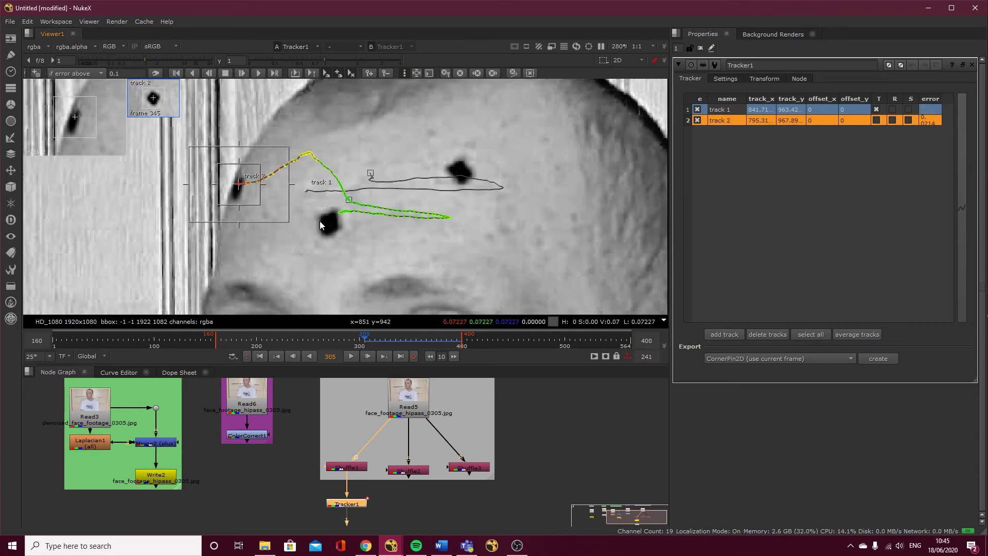
key(Right)
key(Right)
key(Right)
key(Right)
key(Right)
key(Right)
Step to frames 315–317 and re-centre track 2 on the forehead dot
key(Right)
key(Right)
key(Right)
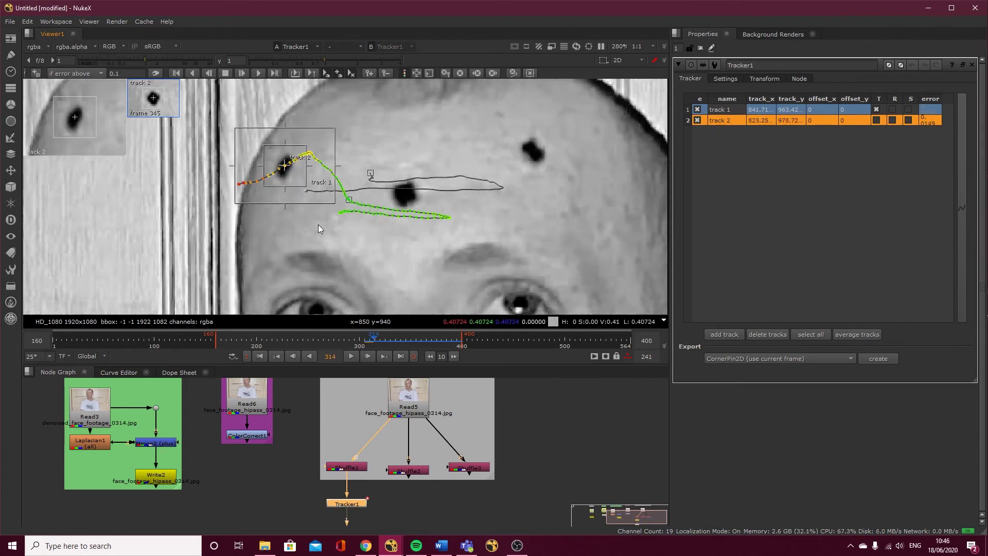
click(473, 74)
scroll(165, 154, up, 3)
key(Right)
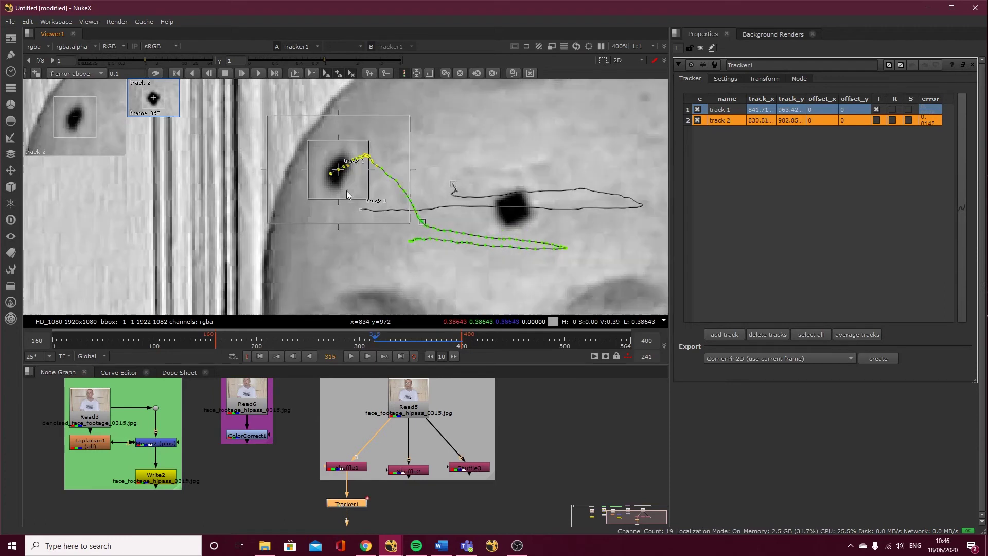
key(Right)
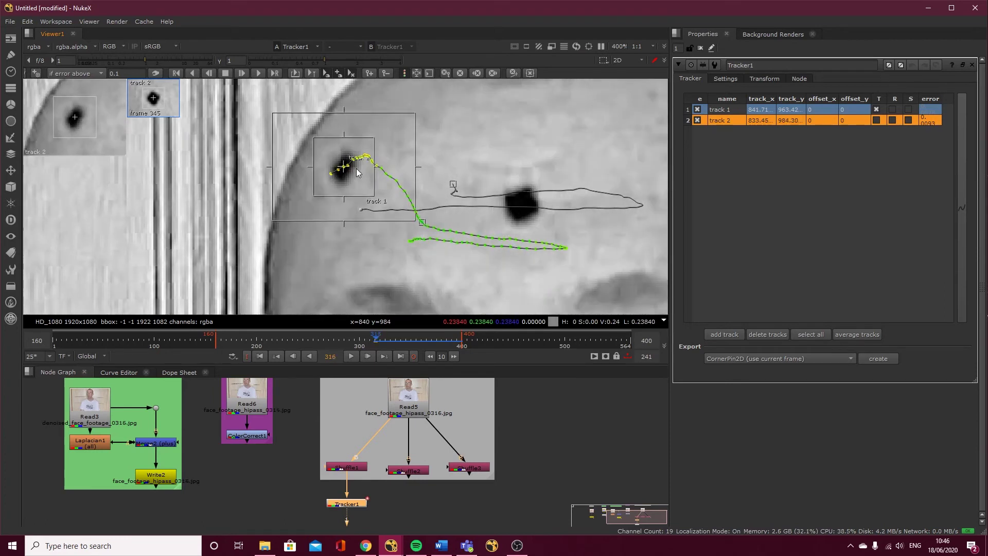
key(Right)
drag(61, 128, 78, 128)
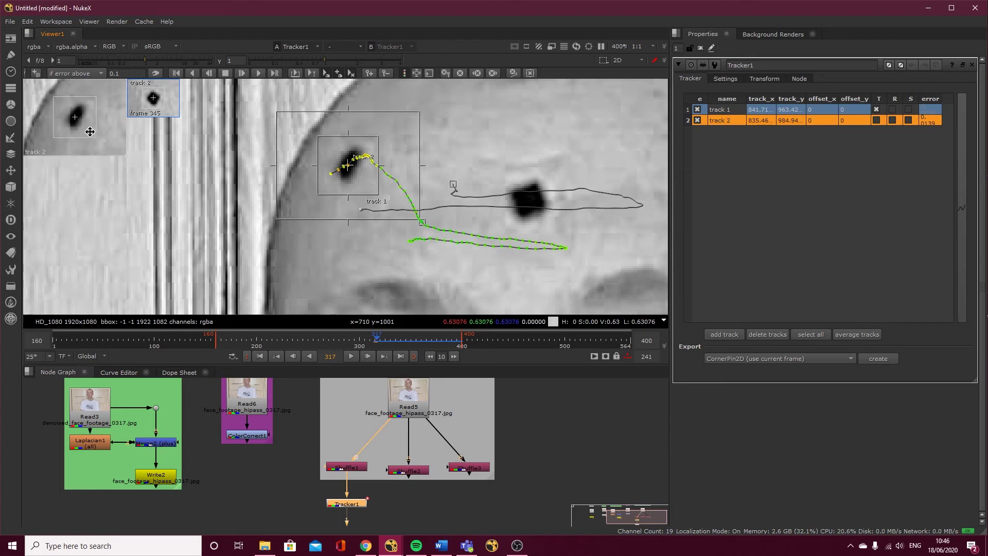
drag(90, 131, 88, 133)
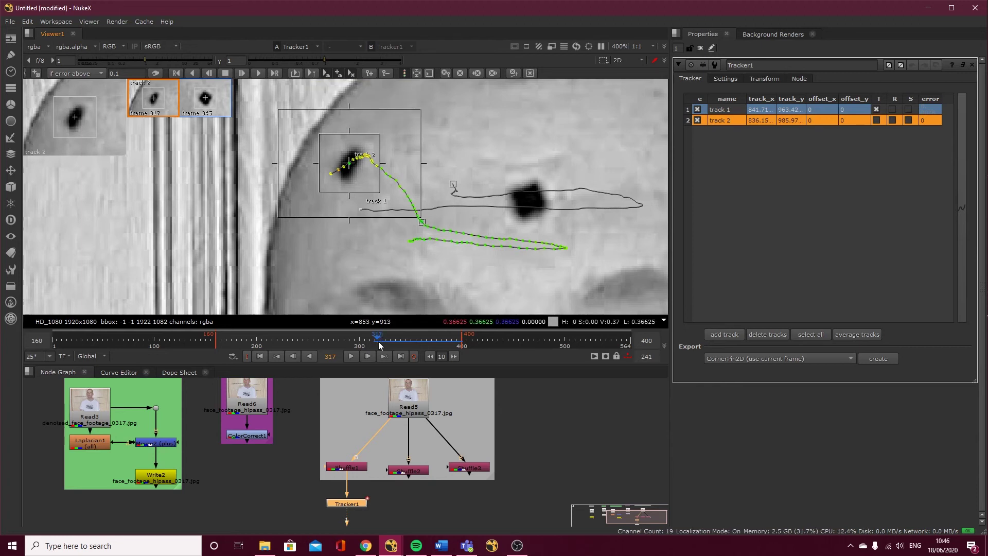
Key-track track 2, nudge it onto the forehead dot at frame 323, then track forward and review to frame 338
click(312, 76)
drag(386, 339, 383, 342)
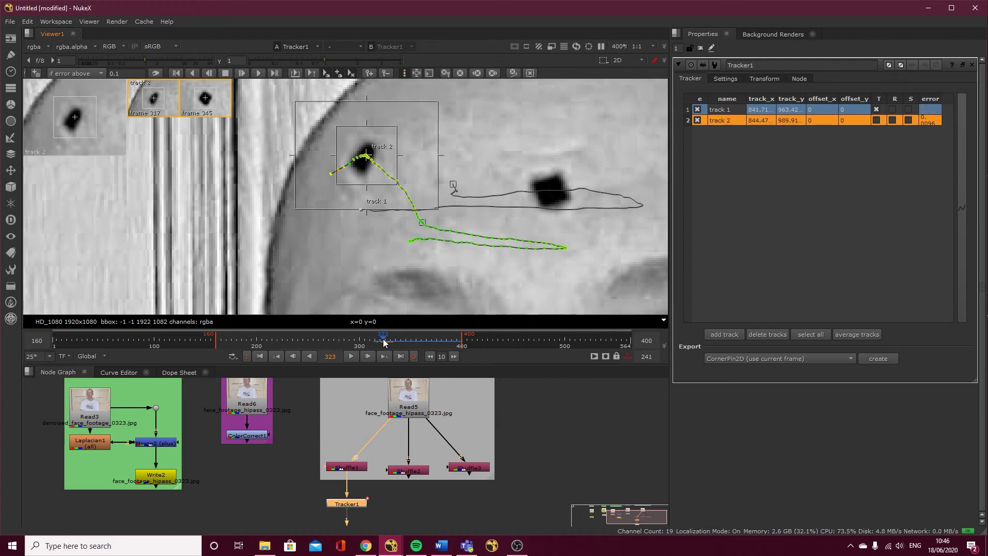
drag(97, 122, 98, 121)
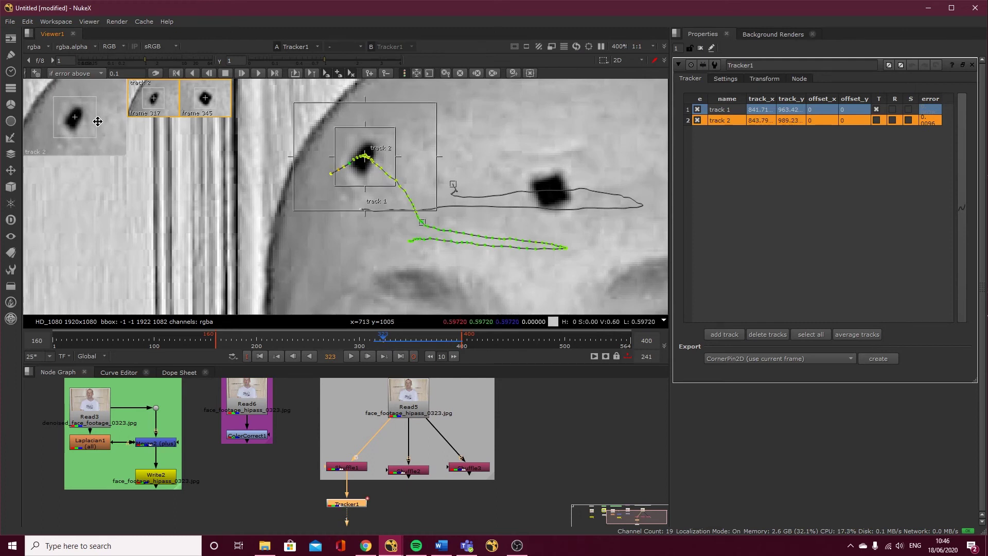
click(258, 73)
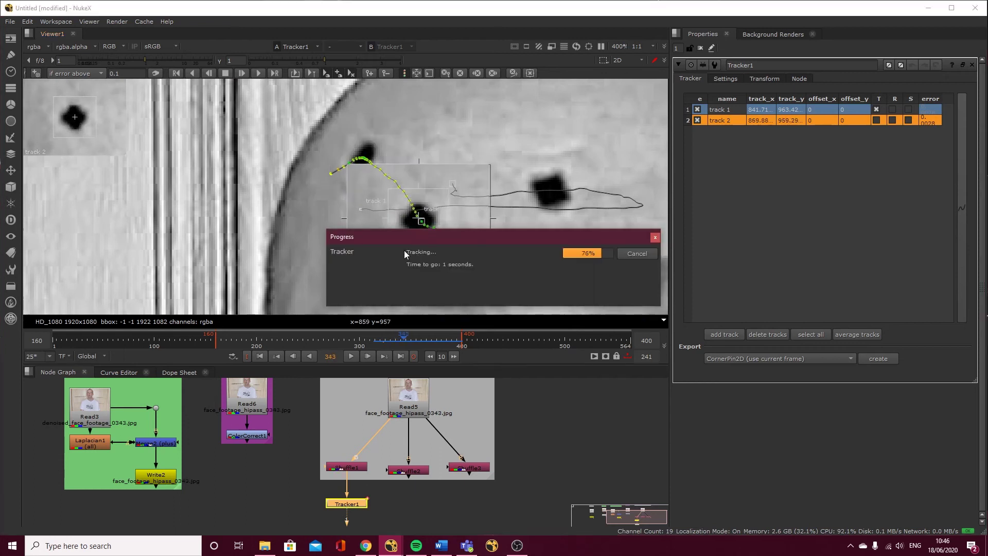
drag(382, 339, 403, 340)
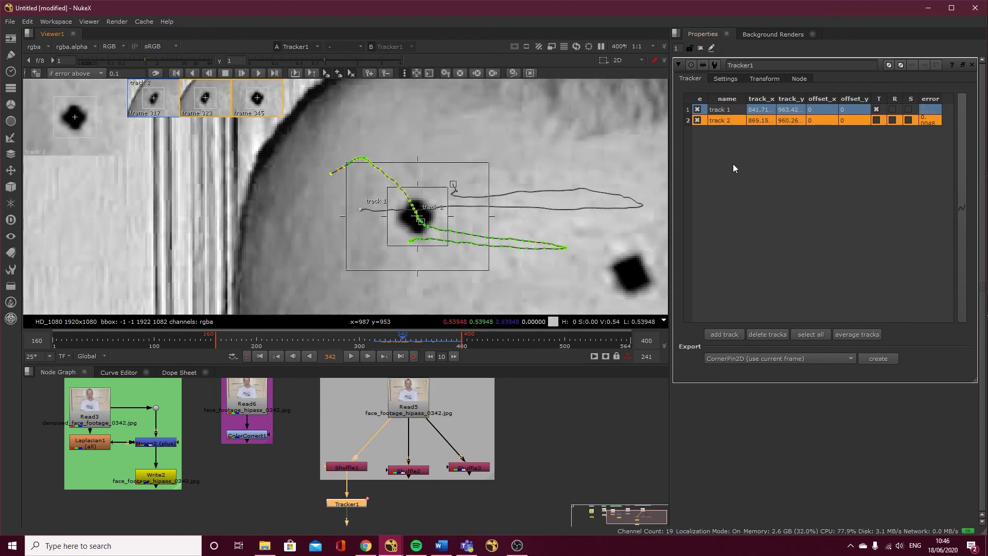
scroll(422, 225, down, 2)
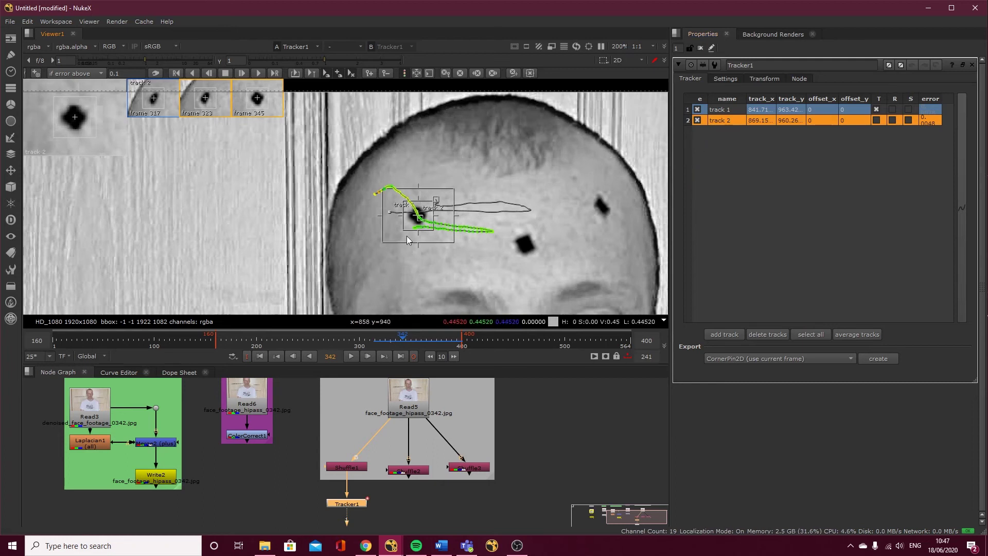
Zoom the Viewer out to 120% and pan so the whole face is centred
scroll(539, 190, down, 5)
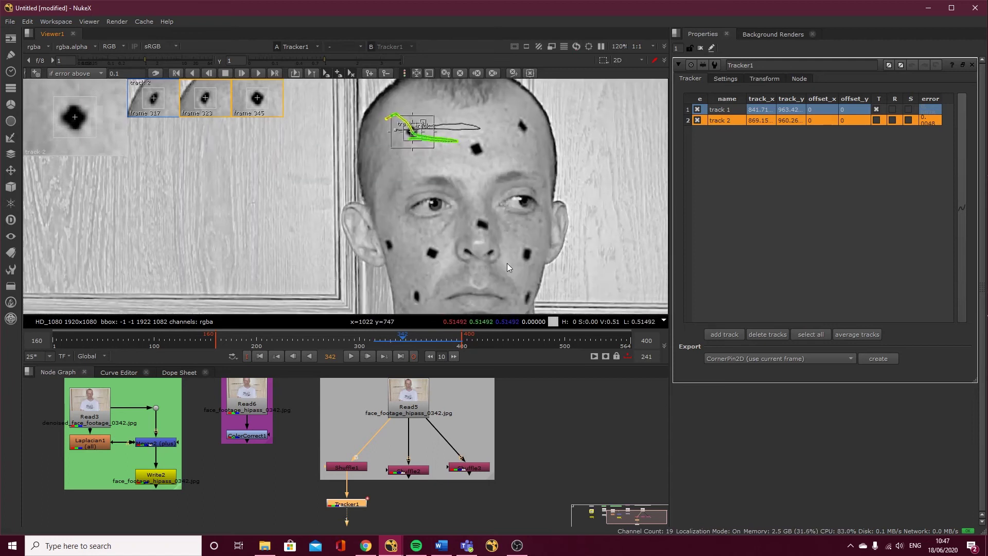
middle_drag(507, 263, 485, 273)
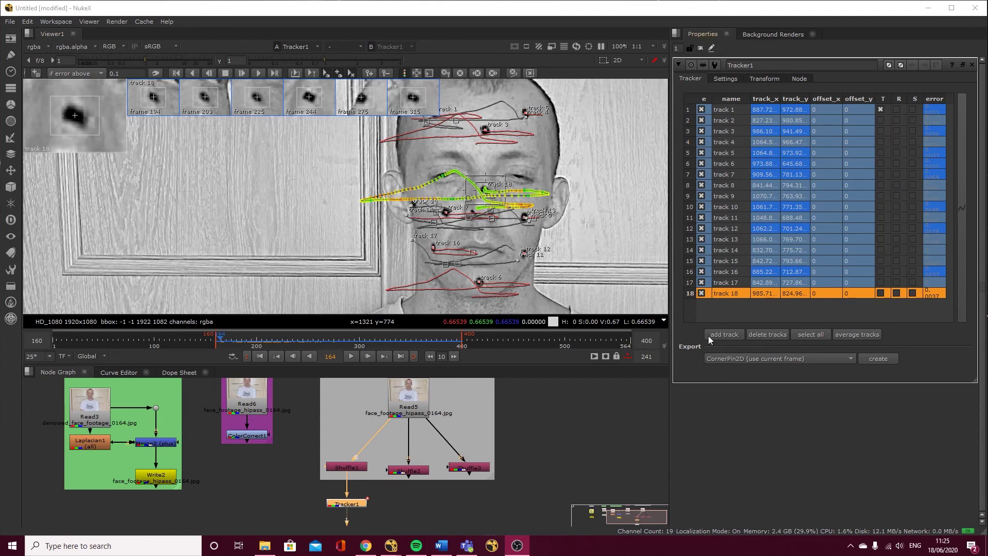
Review all 18 tracks across frames 164–355, deselecting track 18, and return to frame 303
mouse_move(394, 338)
mouse_down()
mouse_move(363, 344)
mouse_move(395, 342)
mouse_up()
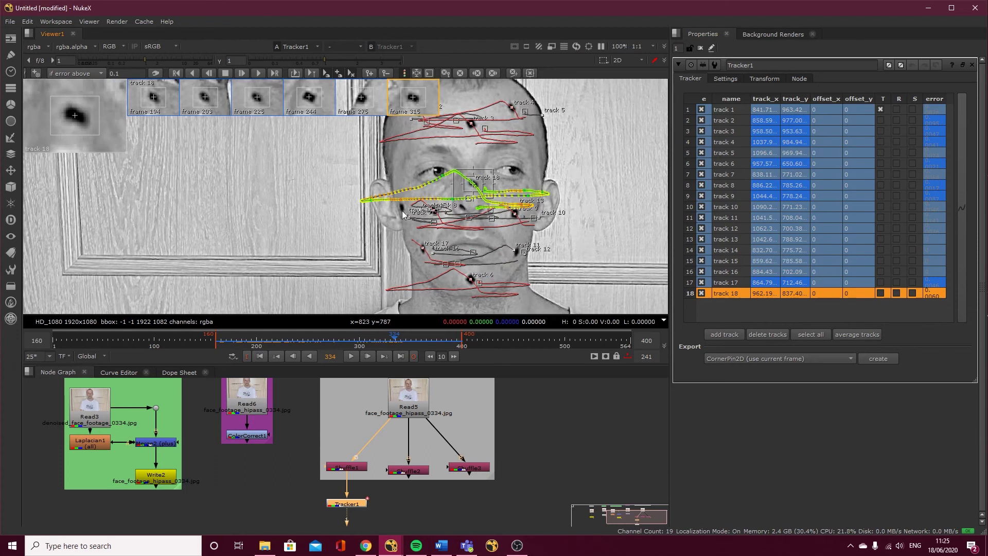
drag(406, 337, 307, 341)
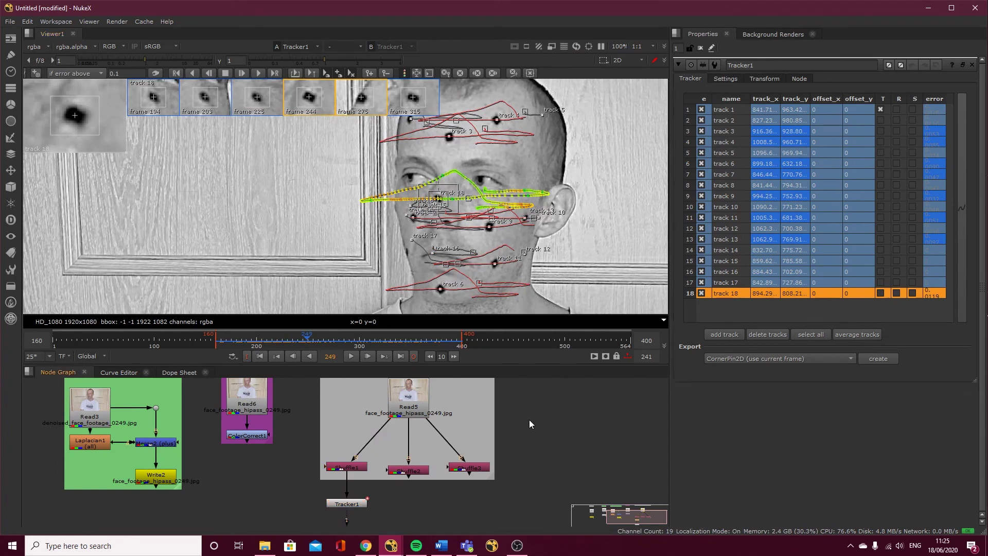
click(733, 314)
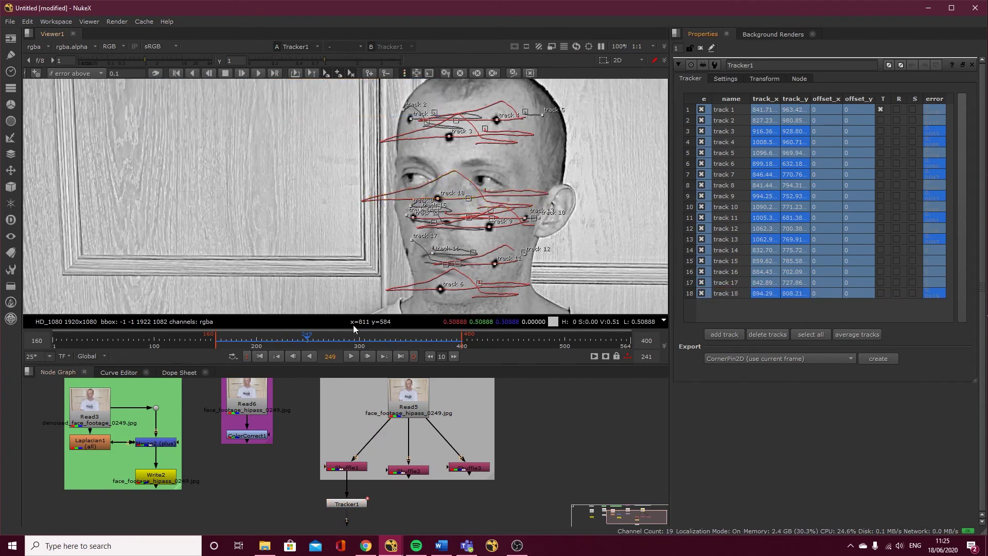
drag(335, 342, 439, 336)
click(363, 342)
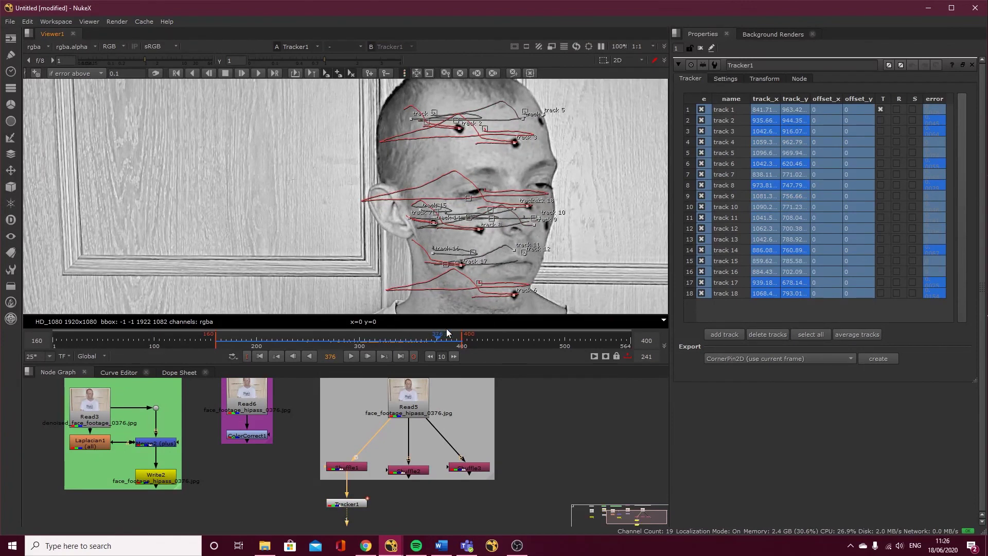